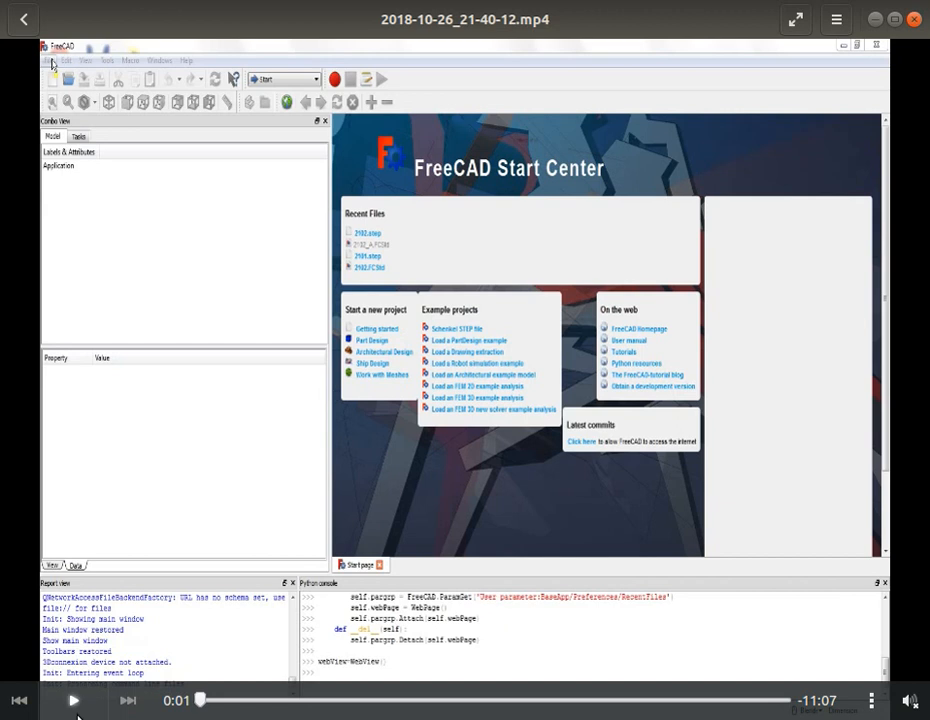
click(75, 700)
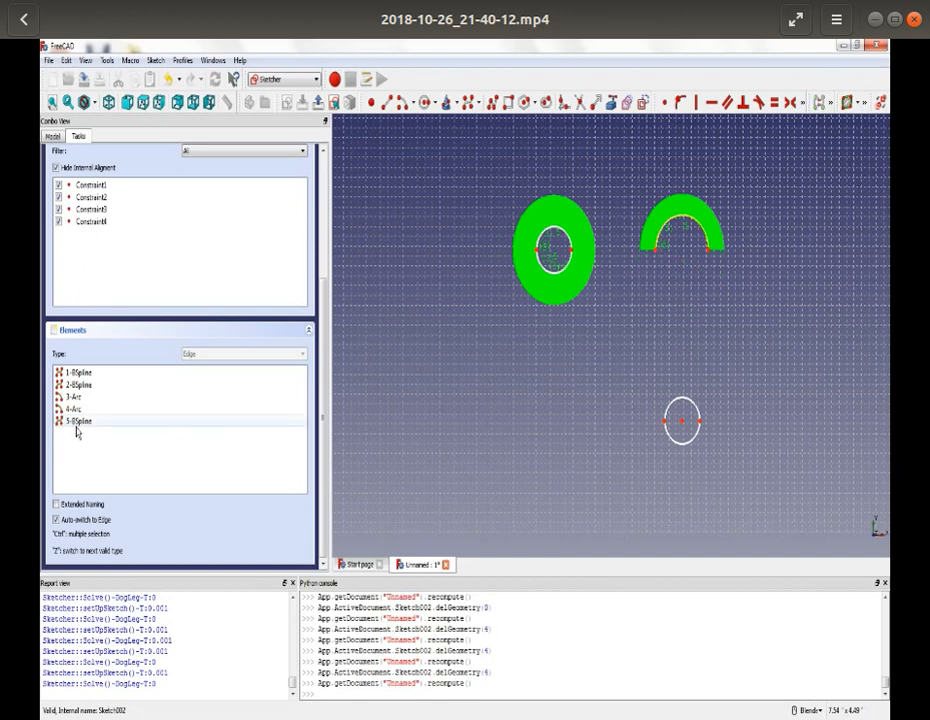
- Delete the B-spline of the upper-right hole and trace the lower-right hole with a center-and-rim circle of about 6 mm radius
click(77, 421)
key(Delete)
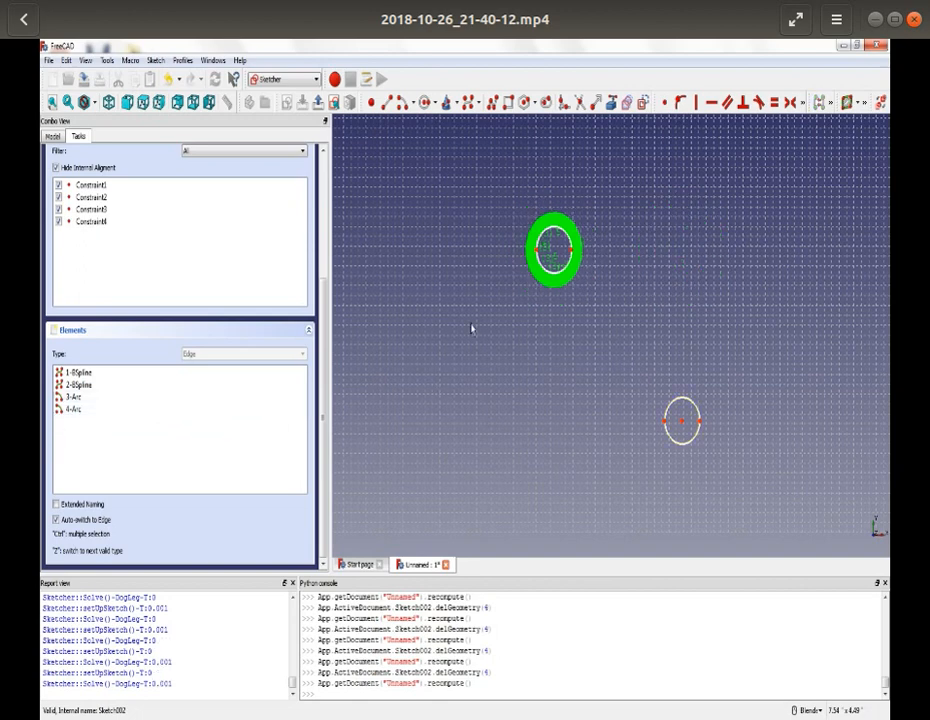
click(425, 102)
scroll(712, 432, up, 5)
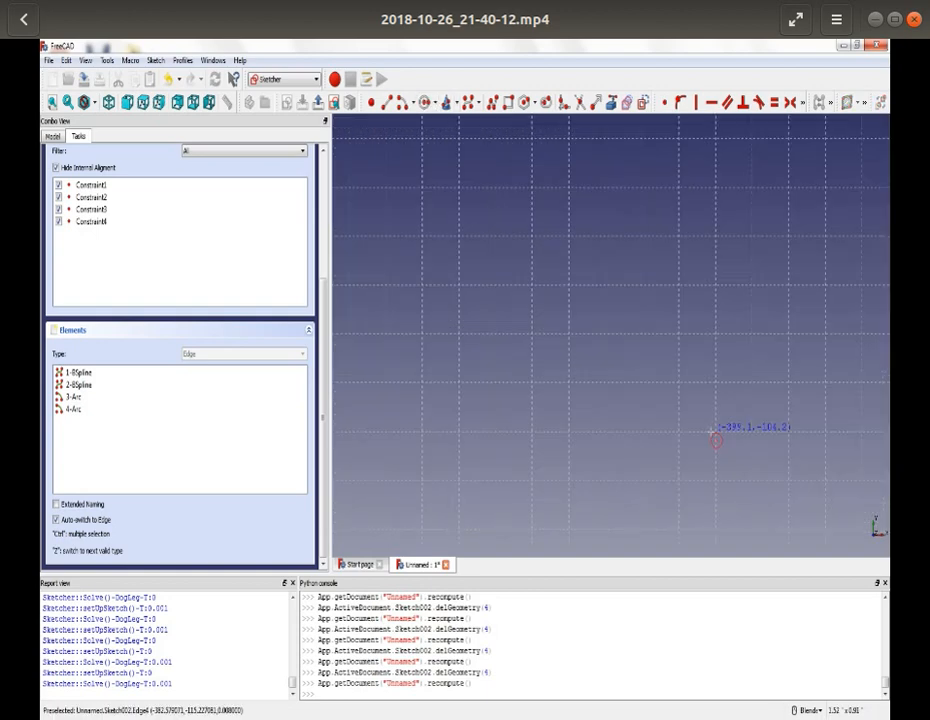
scroll(714, 438, down, 4)
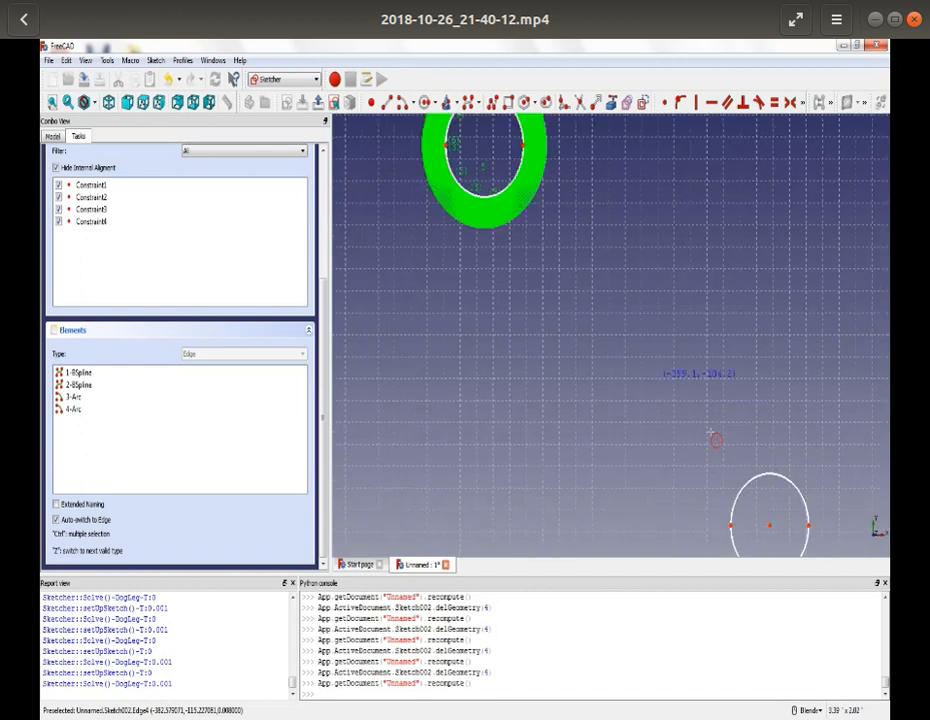
click(769, 524)
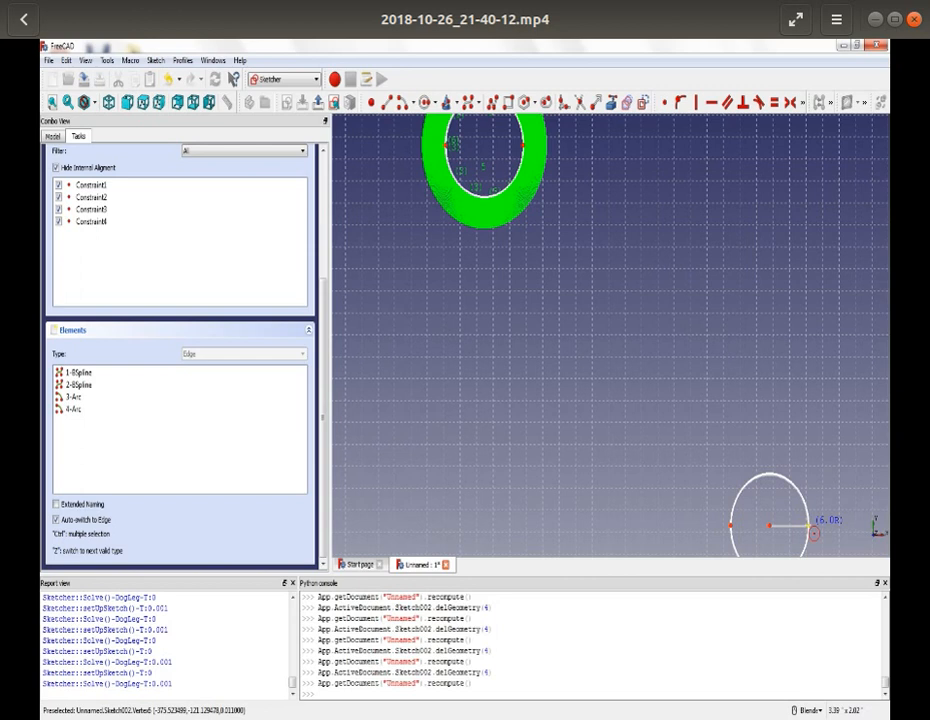
click(808, 524)
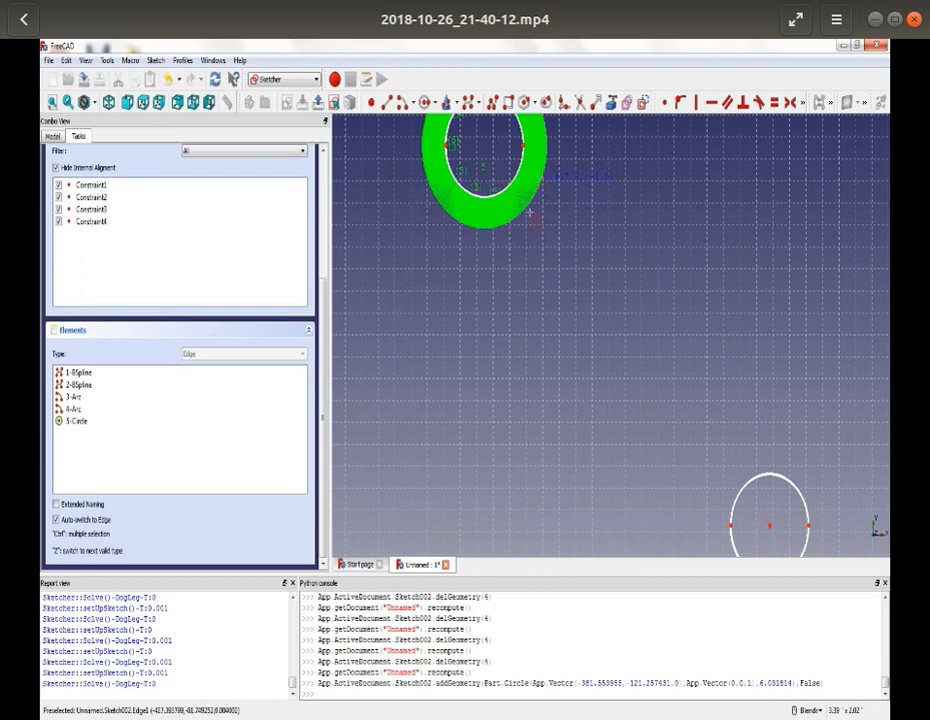
- Trace the upper-left hole with a circle through 3 rim points, about 6 mm in radius
scroll(513, 295, down, 2)
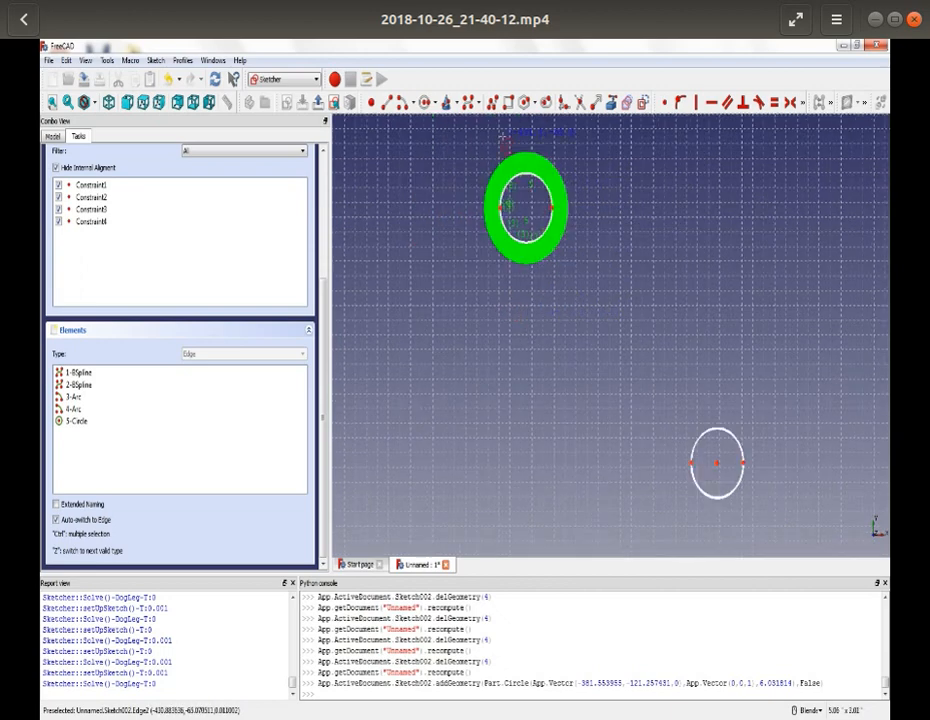
scroll(505, 160, up, 2)
key(Up)
key(Up)
key(Up)
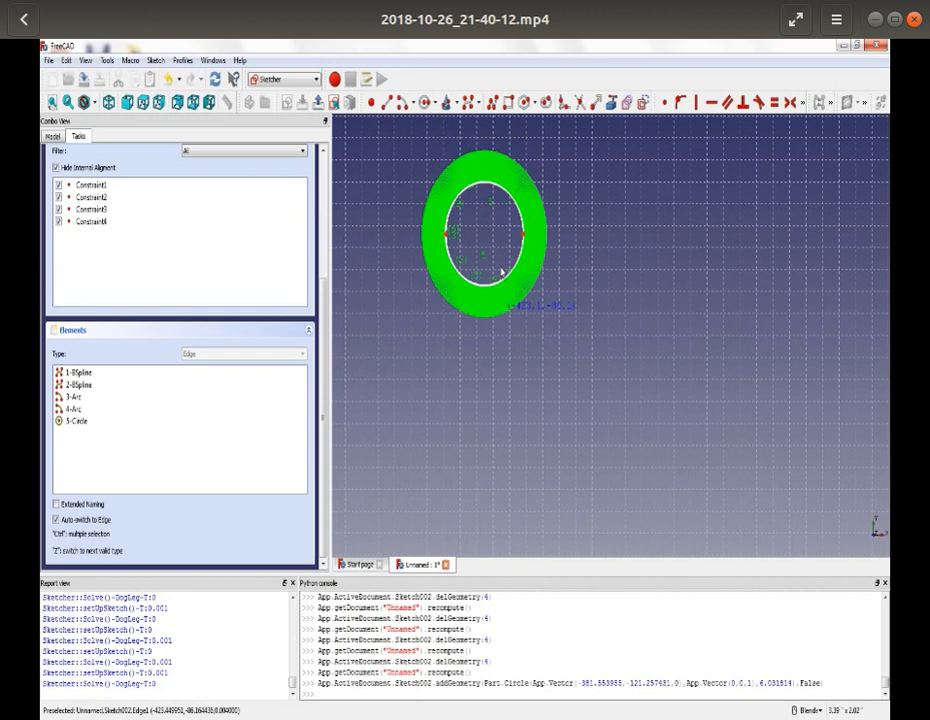
click(433, 102)
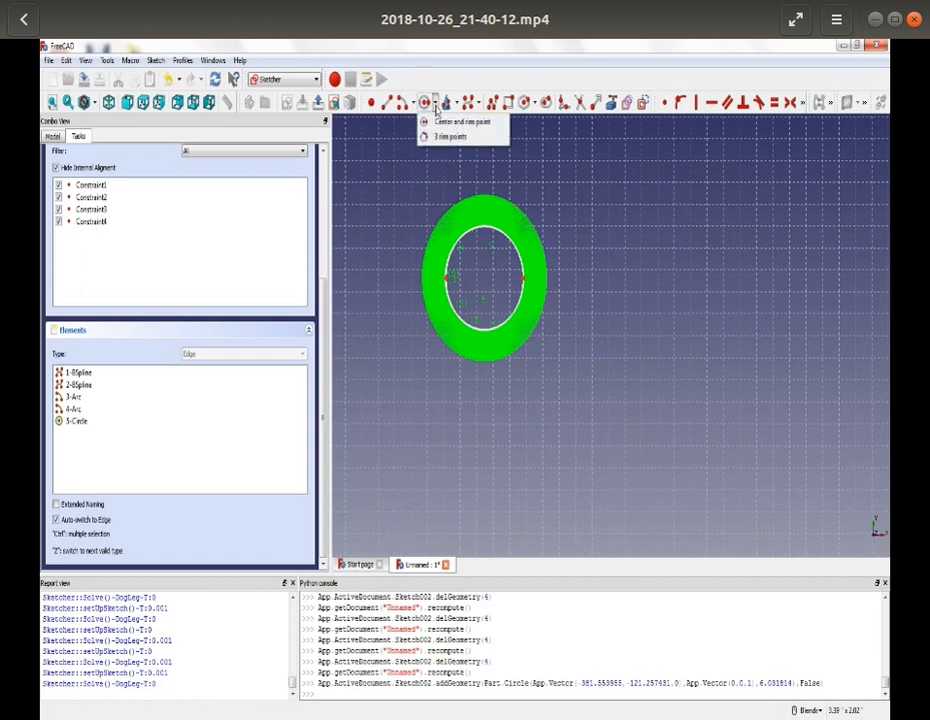
click(440, 136)
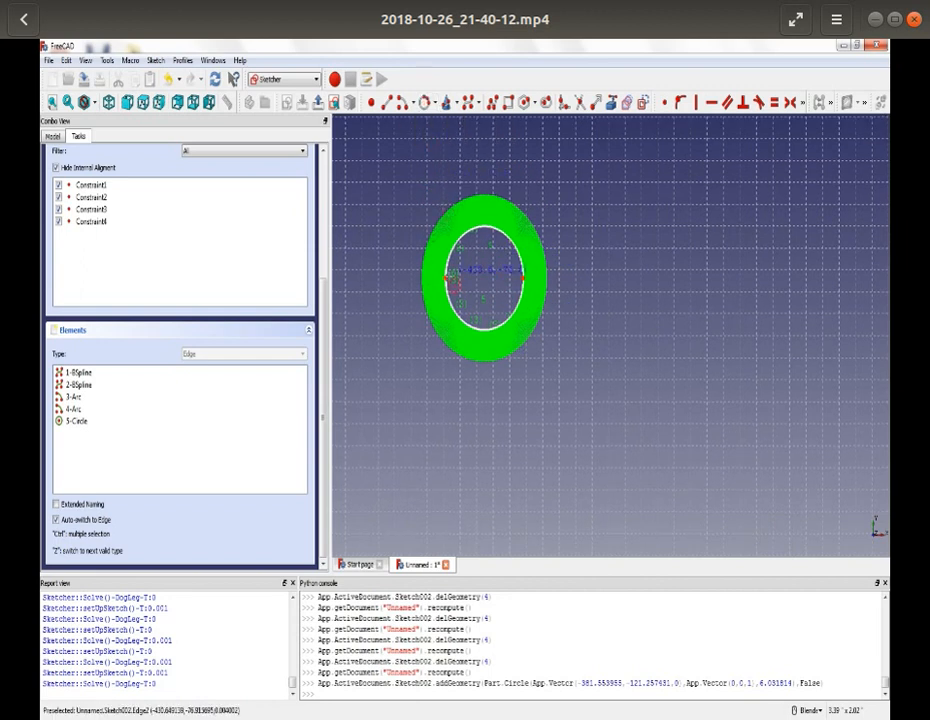
click(449, 281)
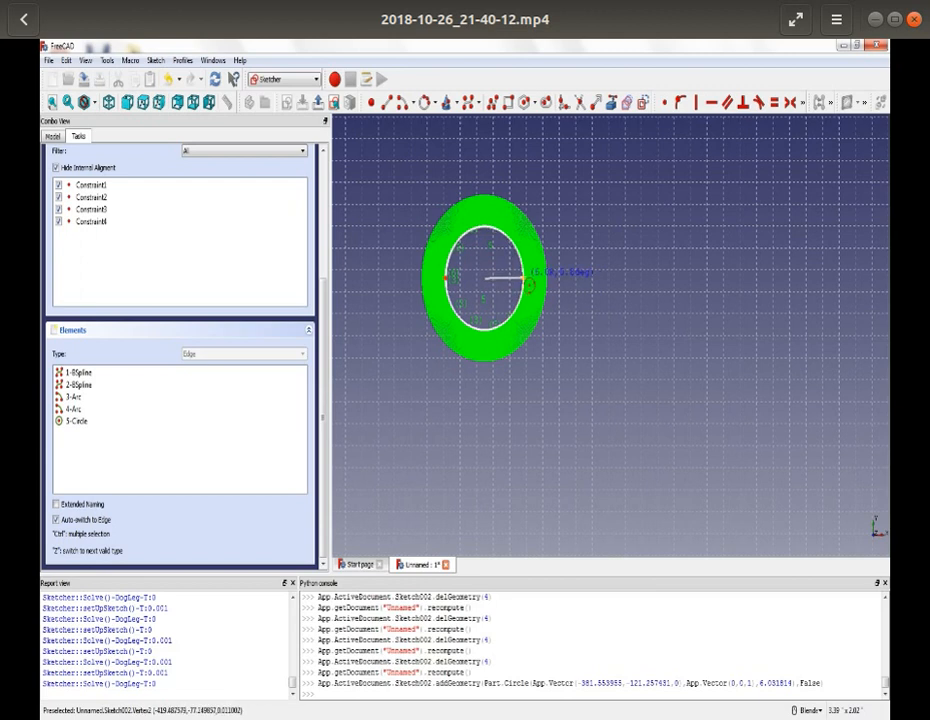
click(528, 283)
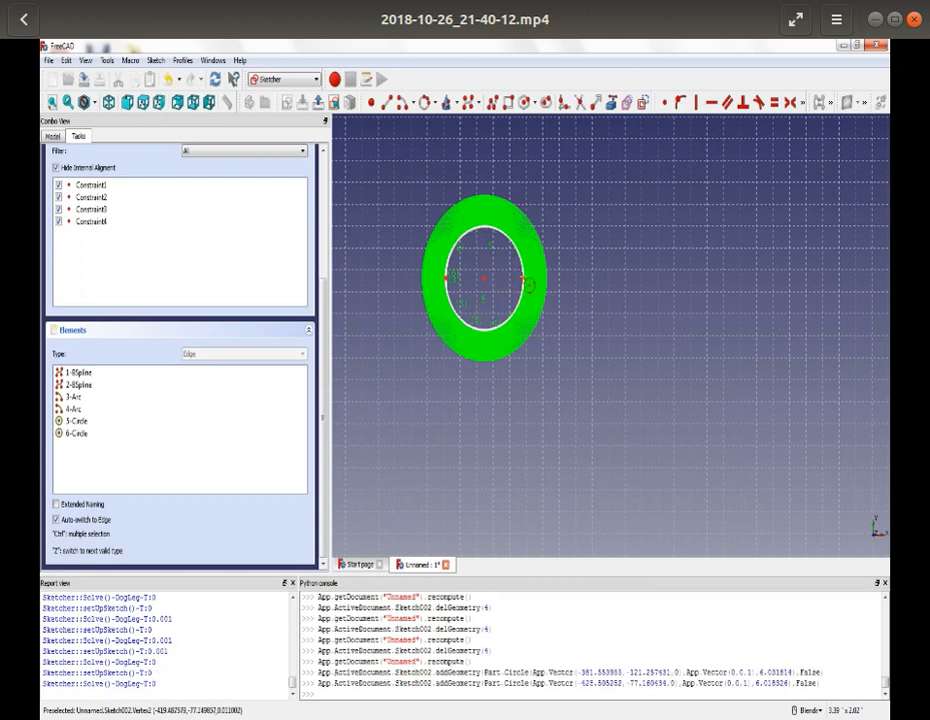
- Delete the two original arcs and two B-splines beneath the new circles, keeping only the circles in Sketch002
click(80, 411)
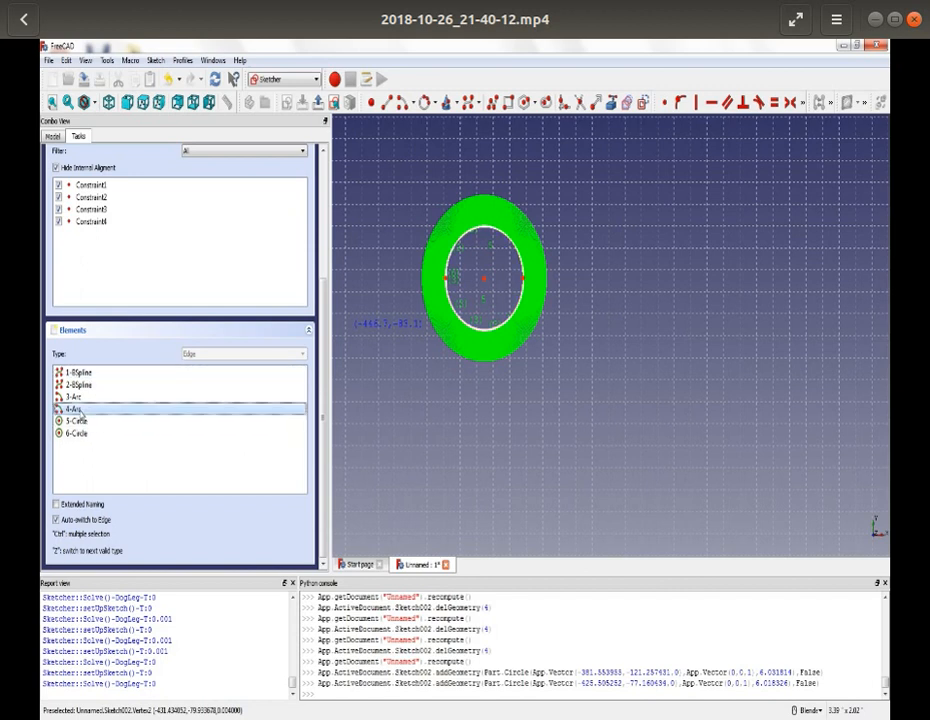
key(Delete)
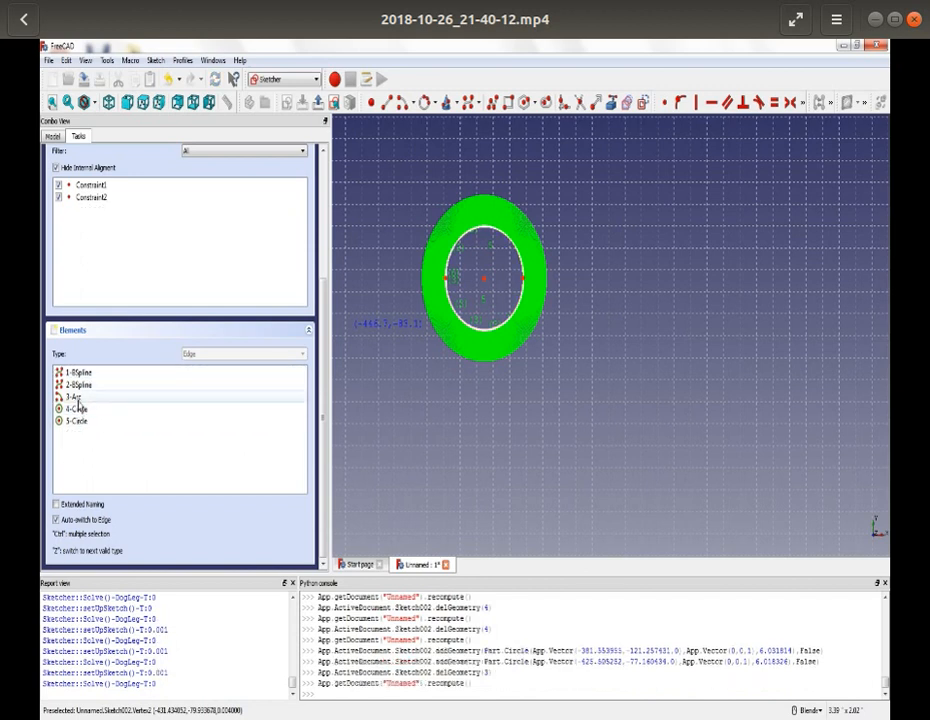
click(77, 397)
key(Delete)
click(77, 386)
key(Delete)
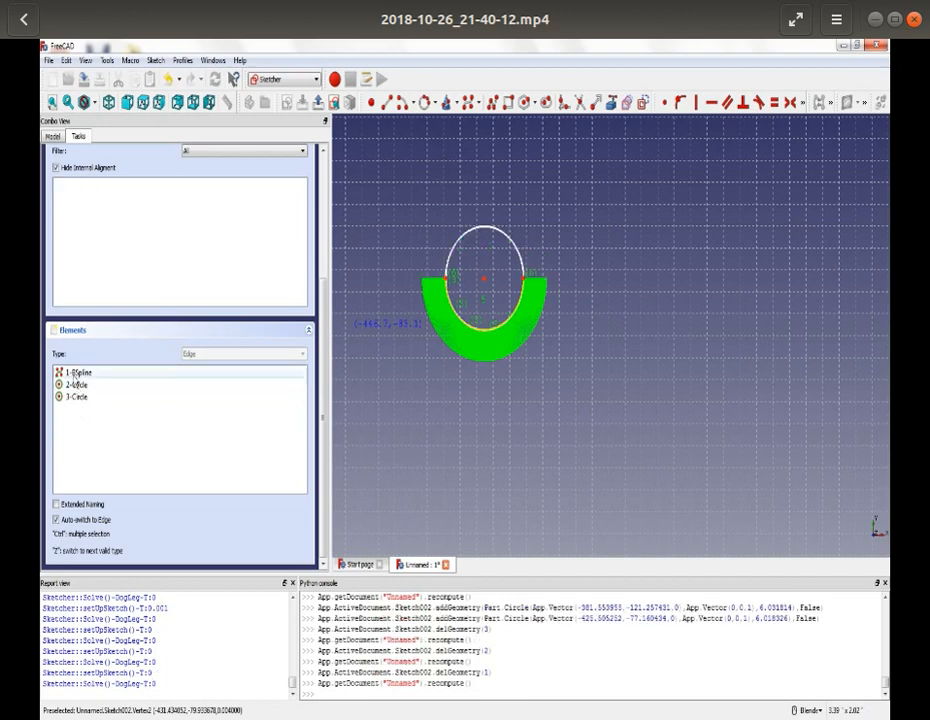
key(Delete)
- Finish editing Sketch002 and hide it in the model
scroll(450, 362, down, 5)
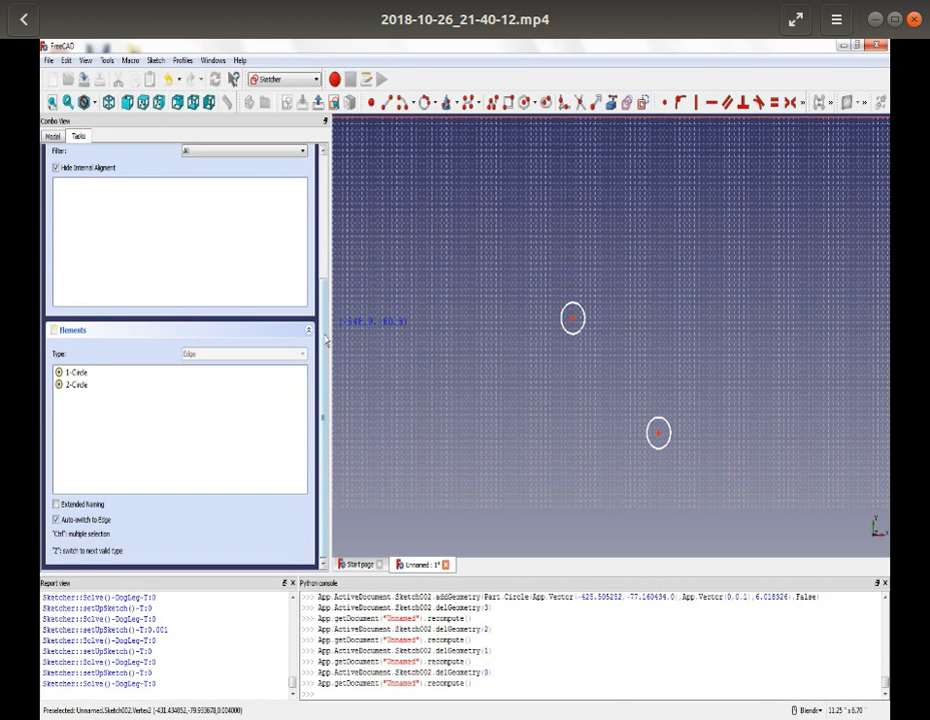
scroll(326, 341, up, 5)
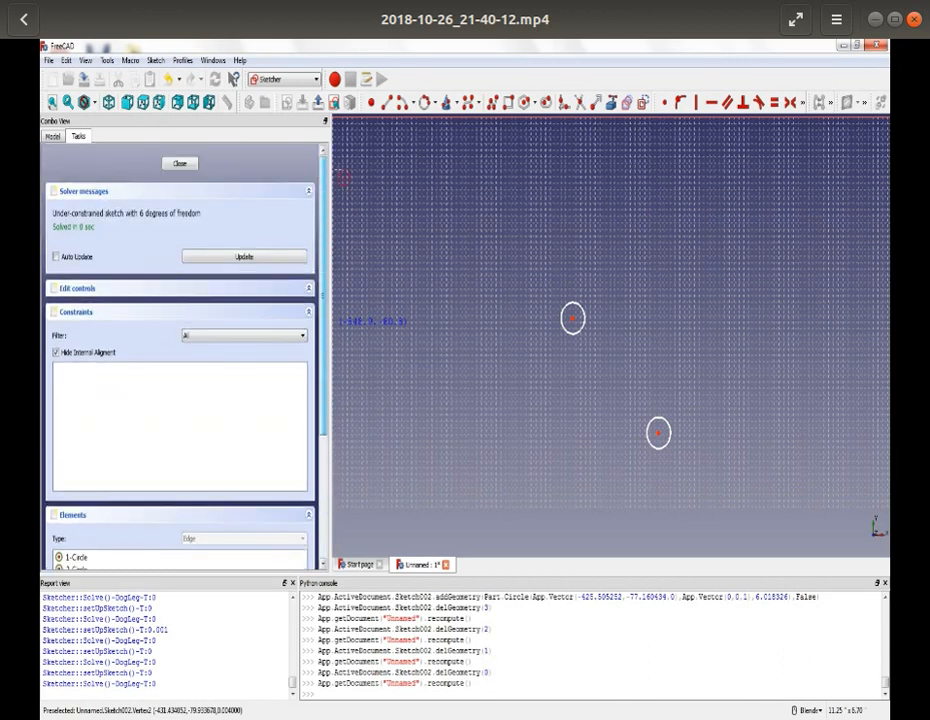
click(178, 165)
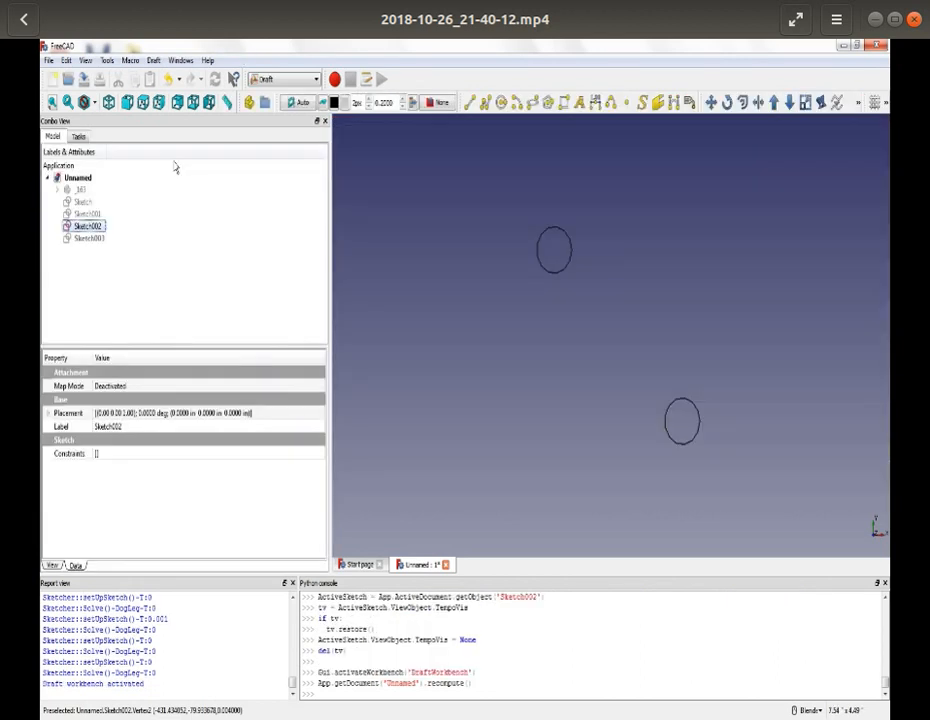
key(space)
- Make Sketch003 visible and open it for editing
click(89, 239)
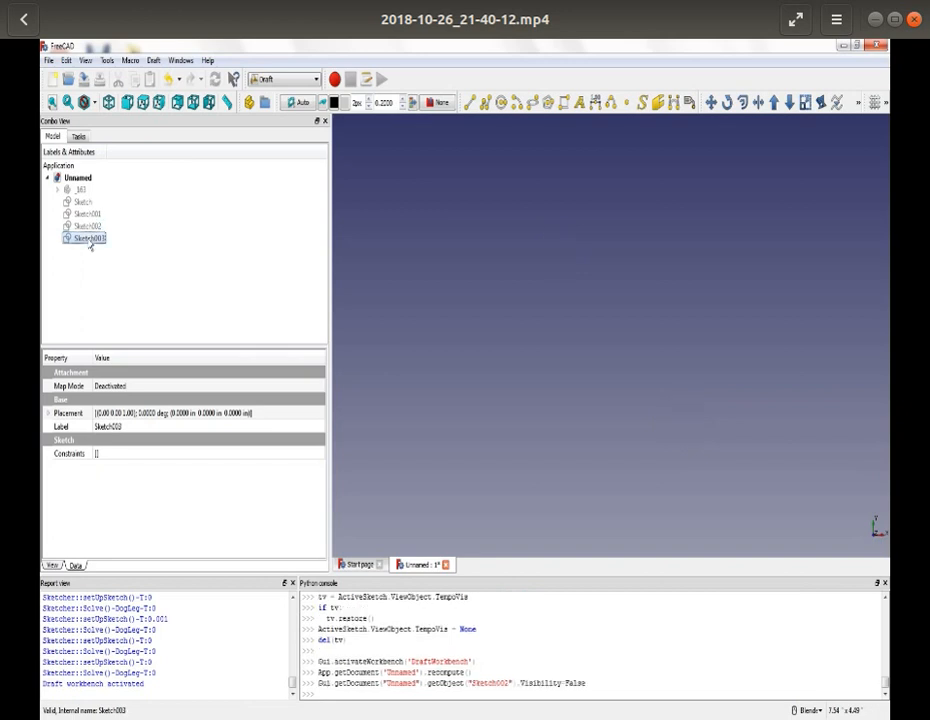
key(space)
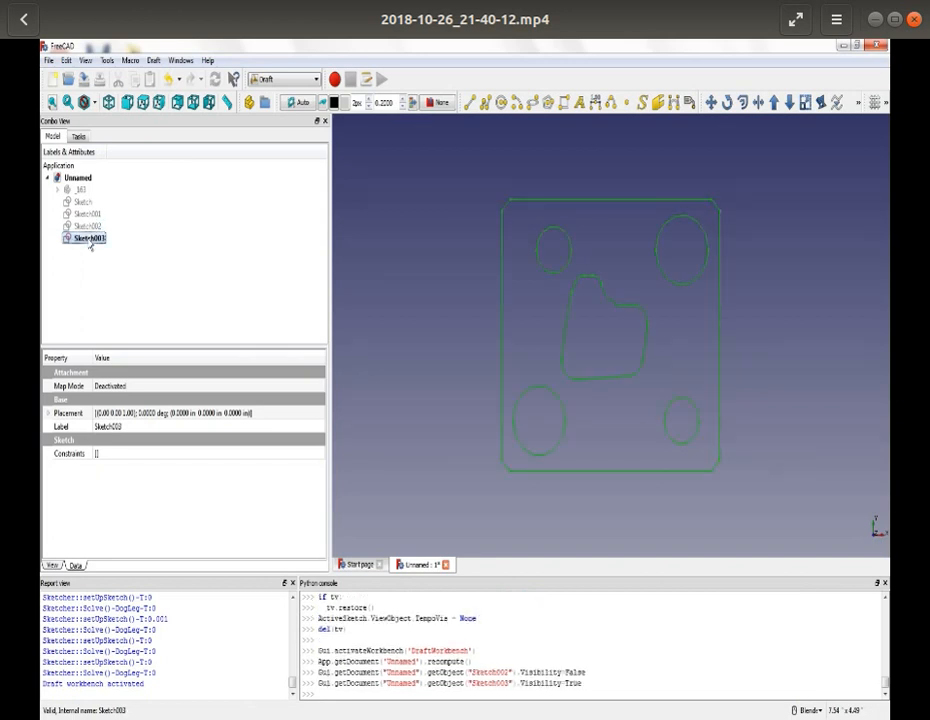
right_click(90, 242)
click(114, 249)
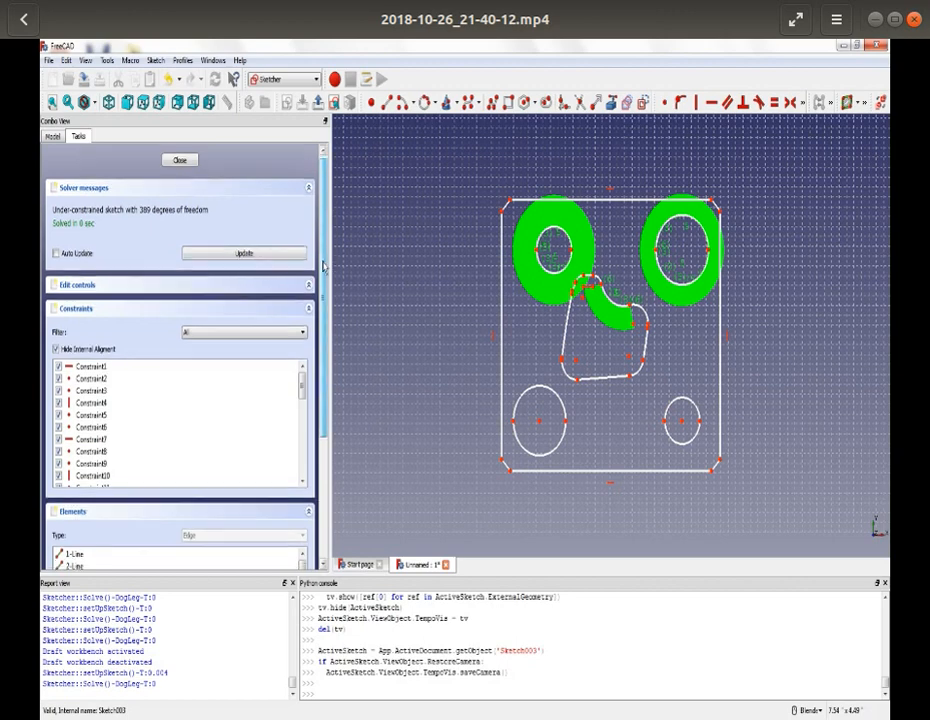
- Delete the outer outline, central cutout and two smaller holes from Sketch003, keeping only the arcs and B-splines of the two larger holes
drag(322, 286, 324, 409)
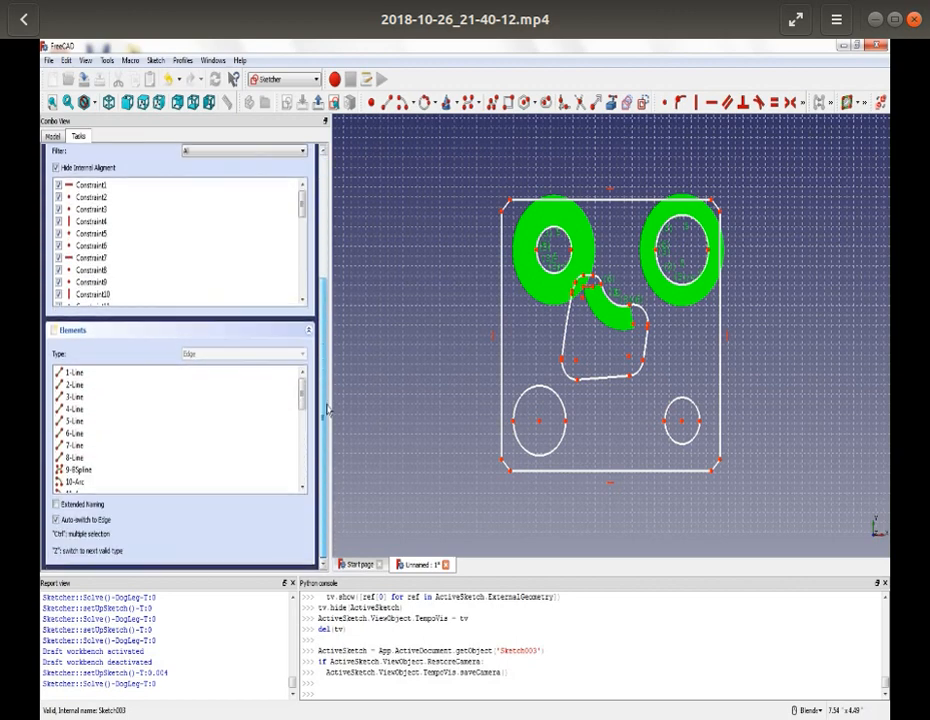
click(72, 373)
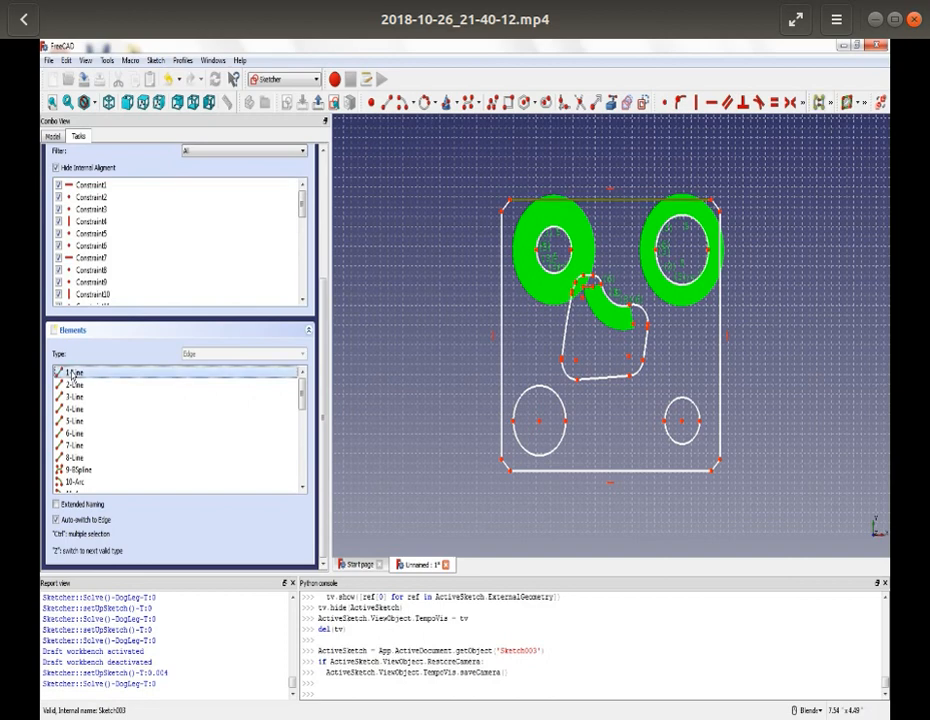
key(Delete)
click(72, 373)
key(Delete)
click(72, 373)
key(Delete)
click(72, 373)
key(Delete)
click(72, 373)
key(Delete)
click(72, 373)
key(Delete)
click(72, 373)
key(Delete)
click(72, 373)
key(Delete)
click(72, 375)
key(Delete)
click(72, 375)
key(Delete)
click(72, 375)
key(Delete)
click(73, 375)
key(Delete)
click(73, 375)
key(Delete)
click(73, 375)
key(Delete)
click(73, 375)
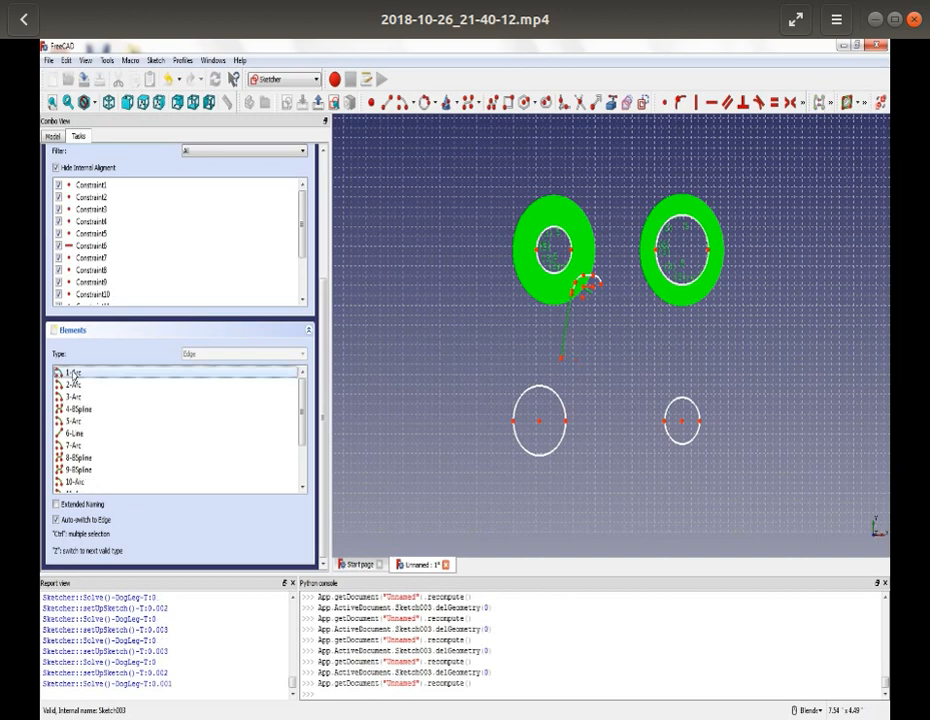
key(Delete)
click(73, 373)
key(Delete)
click(73, 373)
key(Delete)
click(73, 373)
key(Delete)
click(73, 373)
key(Delete)
click(73, 373)
key(Delete)
click(73, 373)
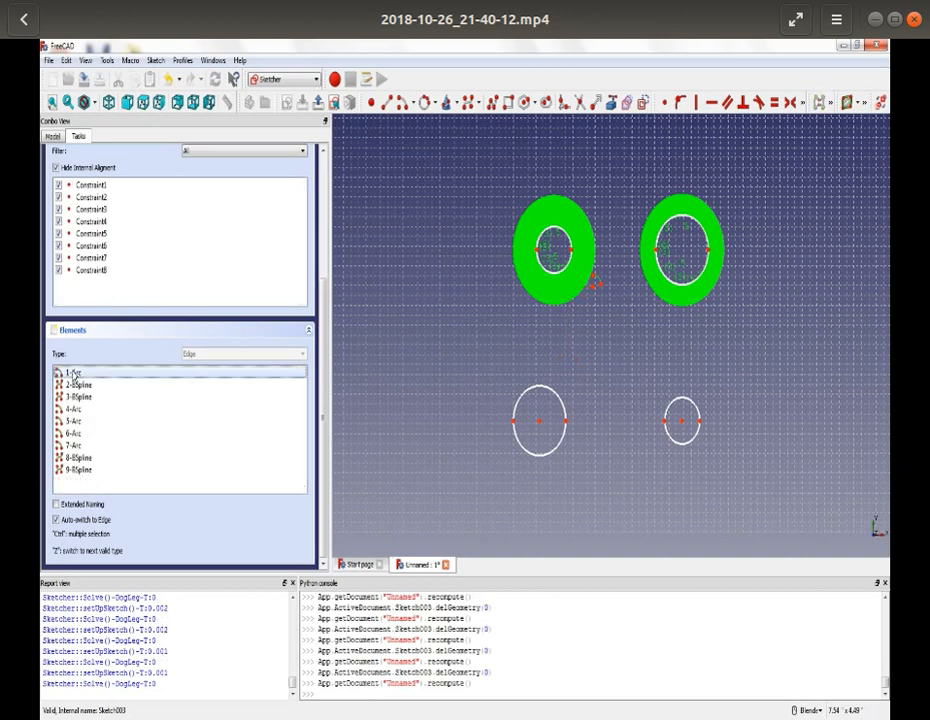
key(Delete)
click(73, 373)
key(Delete)
click(73, 373)
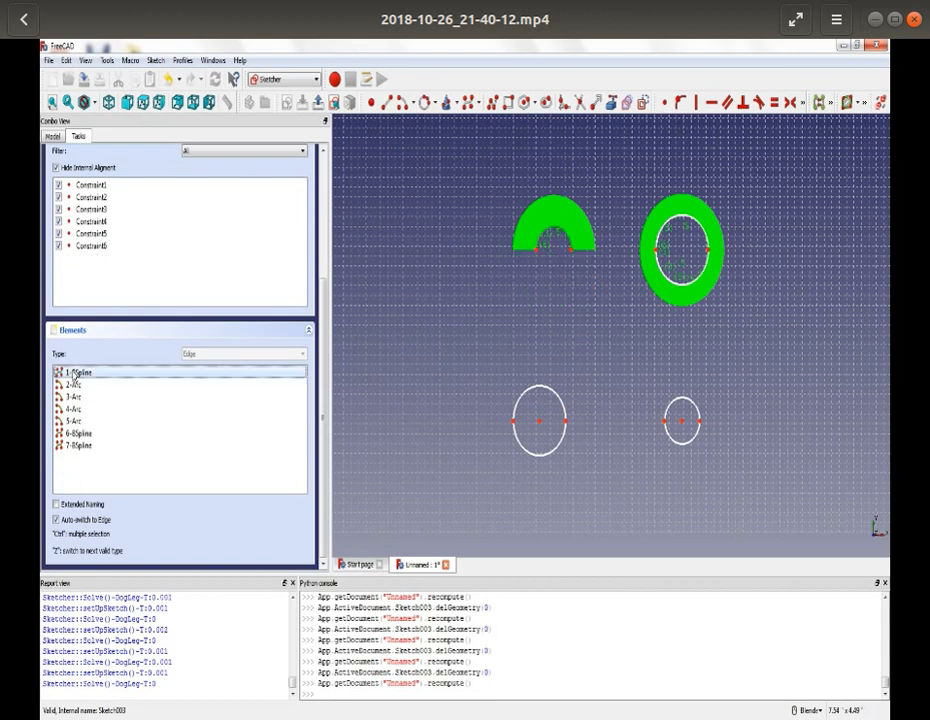
key(Delete)
click(73, 373)
key(Delete)
click(73, 373)
key(Delete)
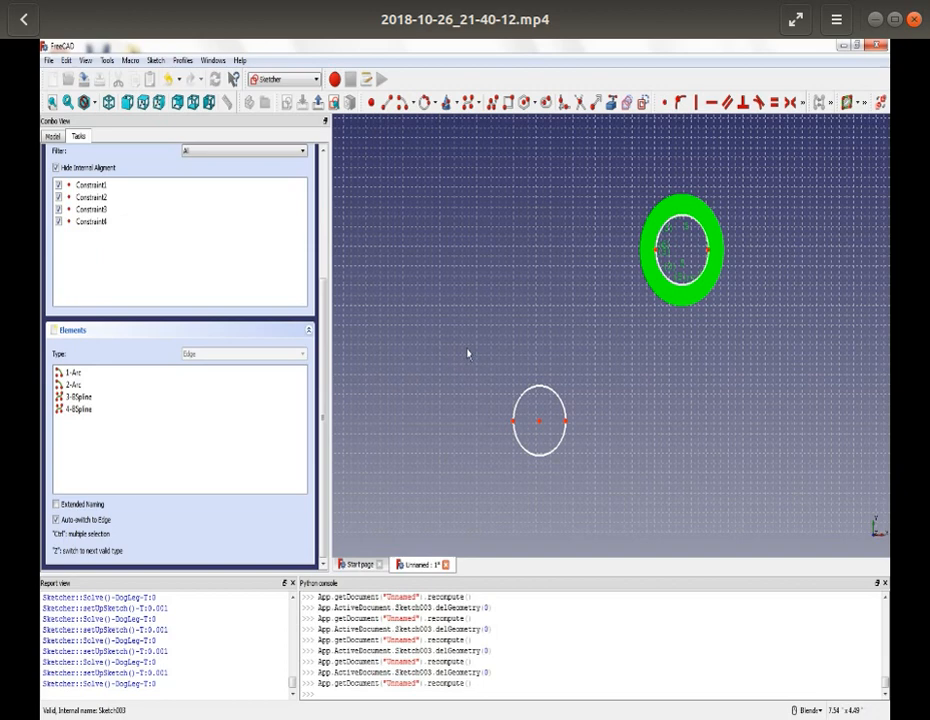
- Trace the lower-left large hole of Sketch003 with a center-and-rim circle of 9 mm radius
scroll(544, 375, up, 4)
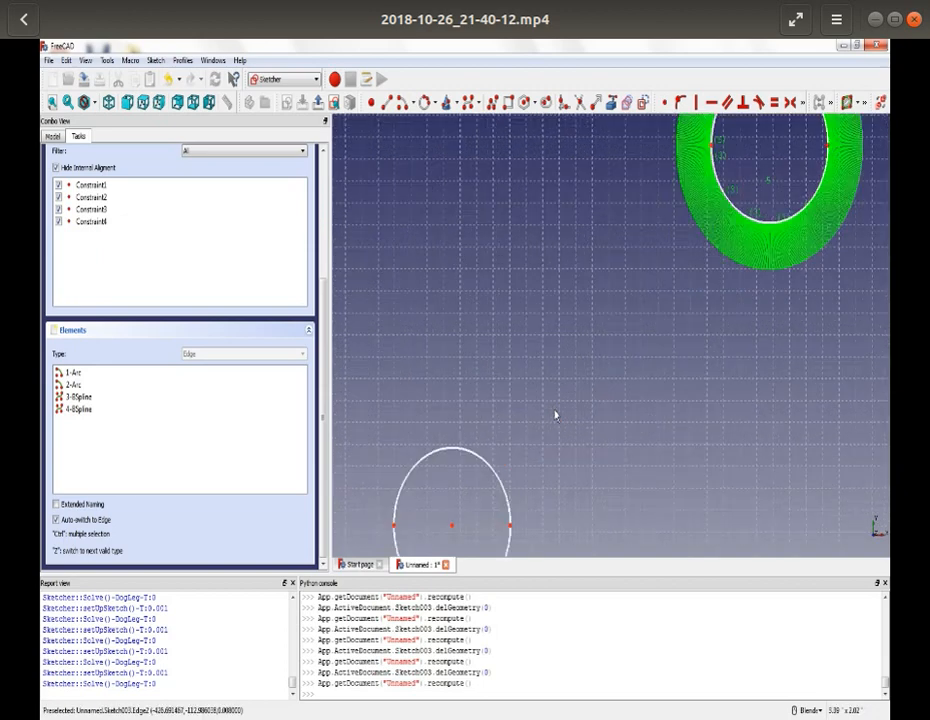
key(Up)
key(Up)
key(Up)
click(435, 107)
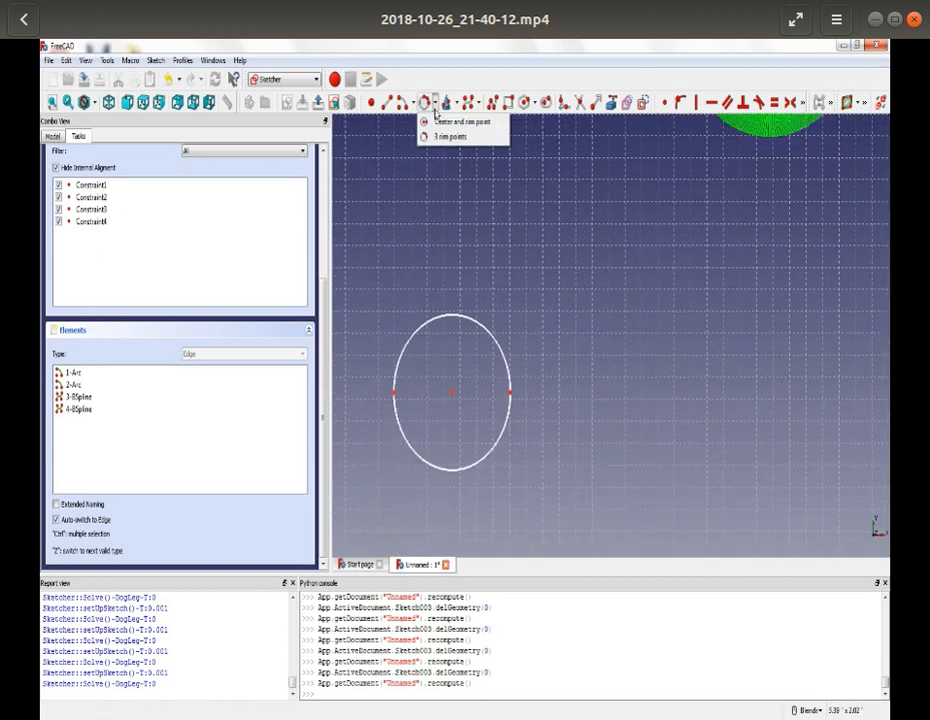
click(458, 121)
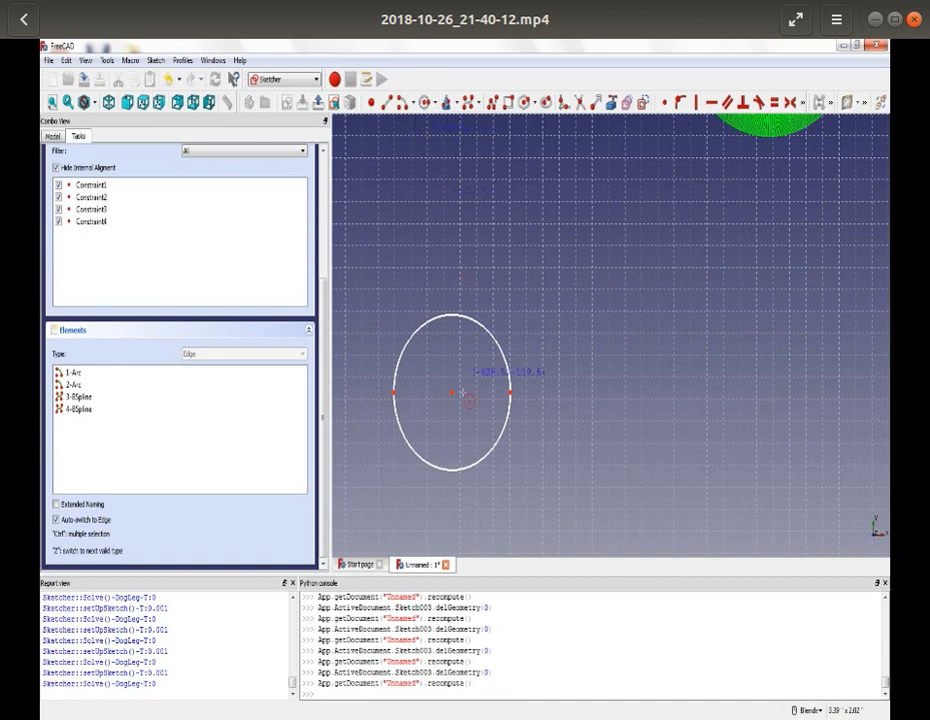
click(452, 394)
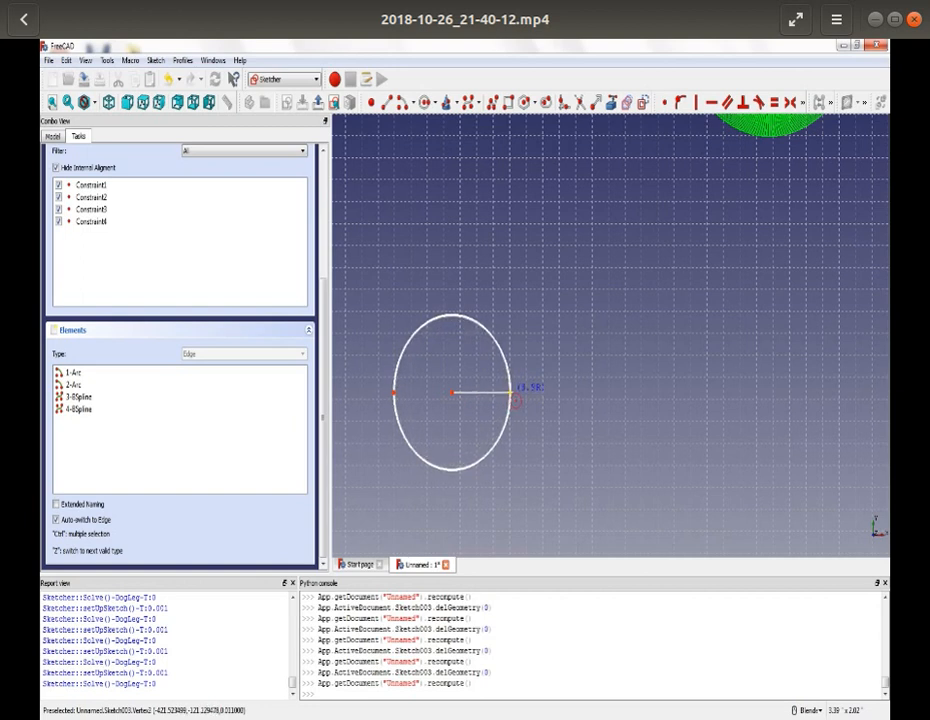
click(511, 392)
- Trace the upper-right large hole of Sketch003 with a circle through rim points, about 9.07 mm in radius
scroll(442, 360, down, 5)
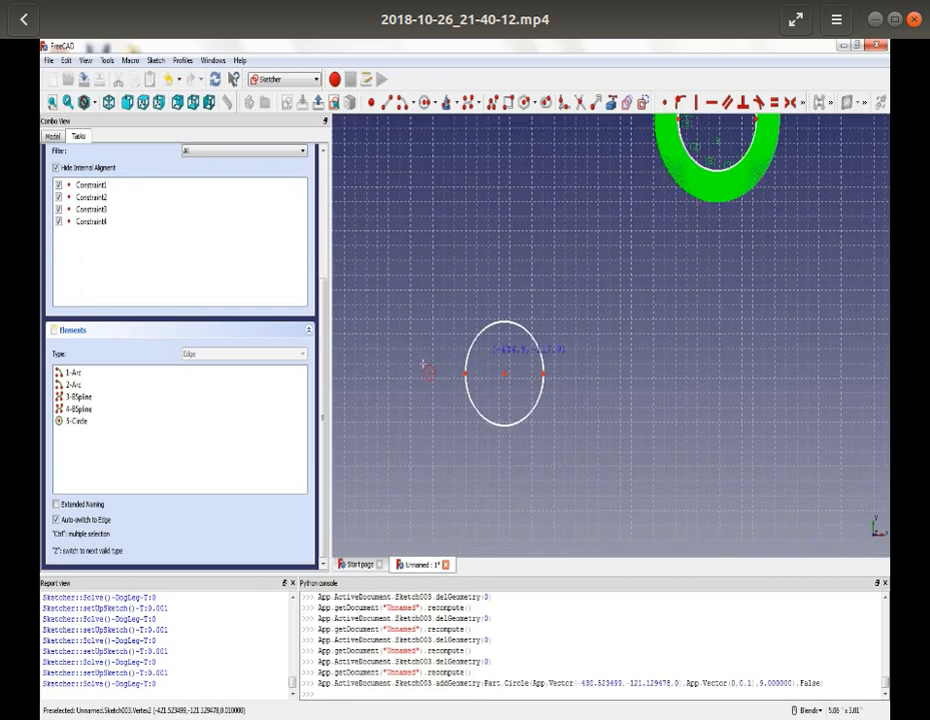
key(Down)
key(Left)
key(Left)
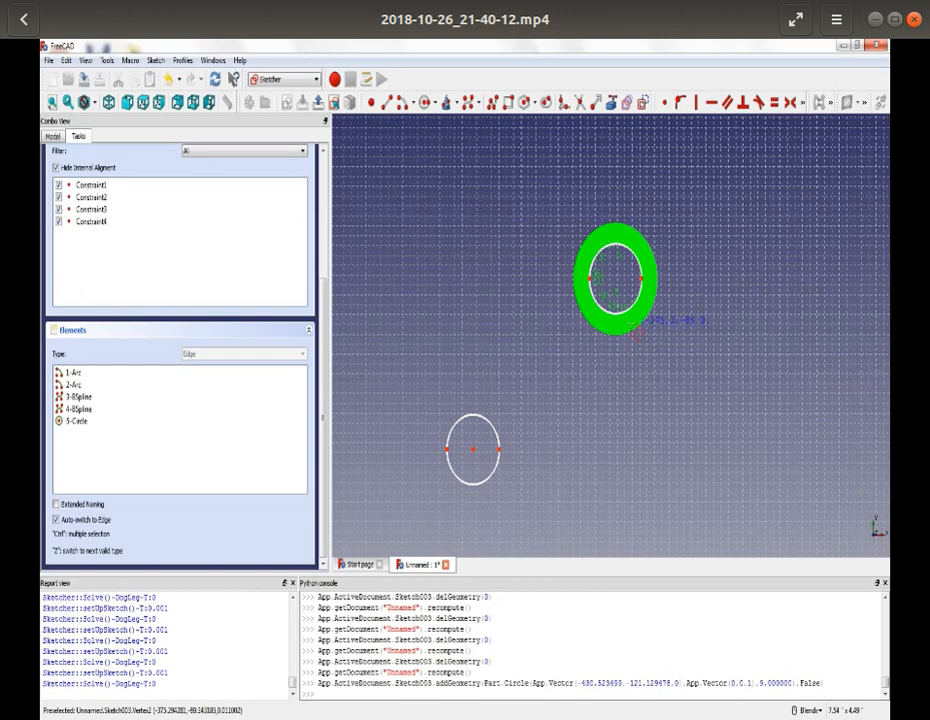
key(Down)
key(Down)
scroll(611, 329, up, 6)
scroll(611, 329, down, 2)
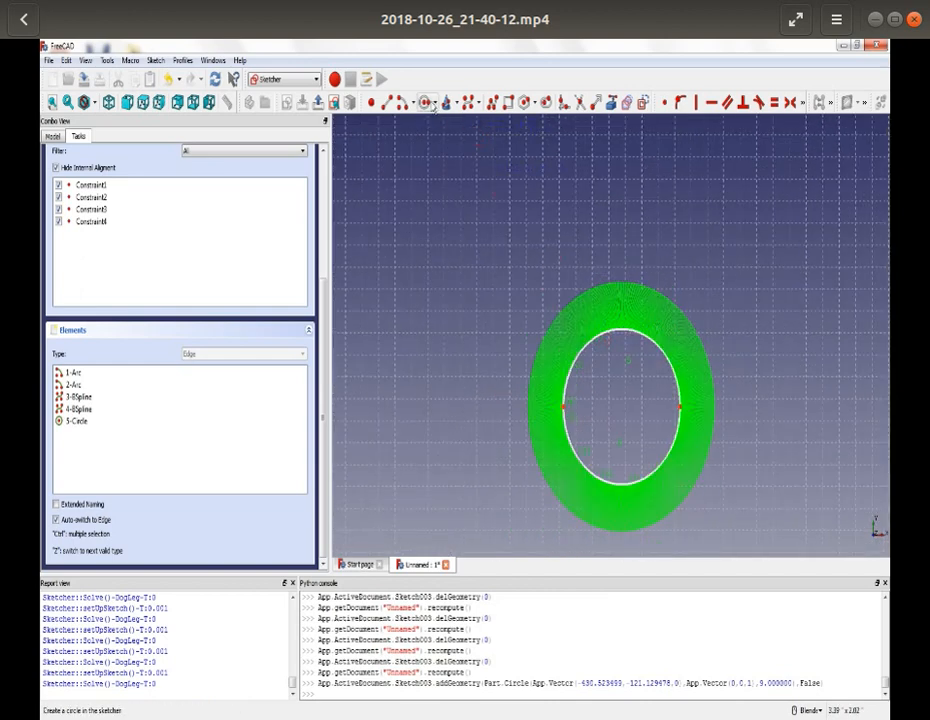
click(435, 102)
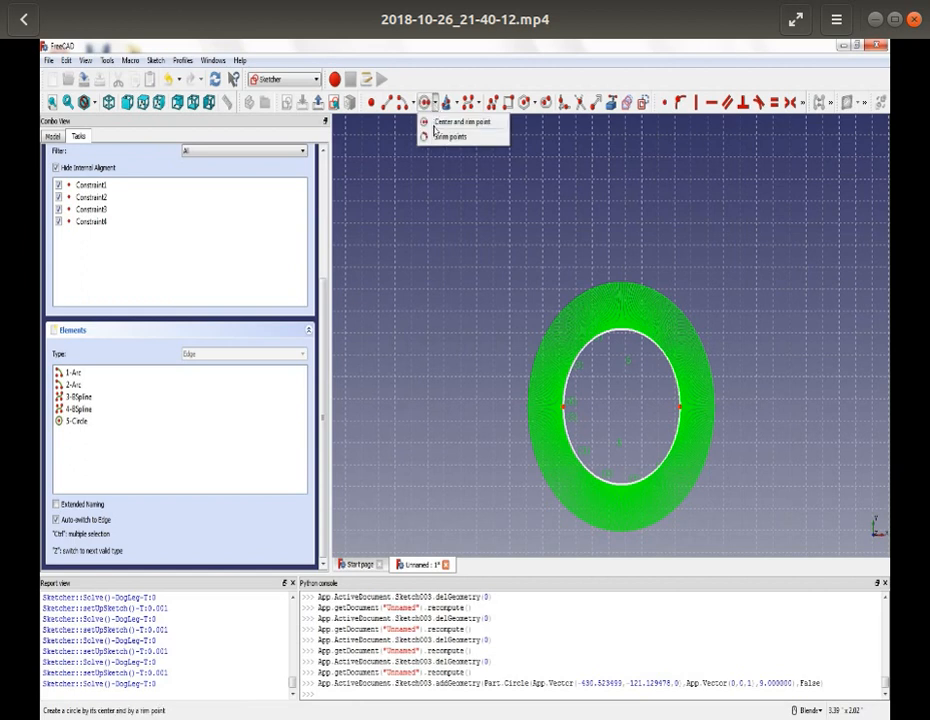
click(436, 137)
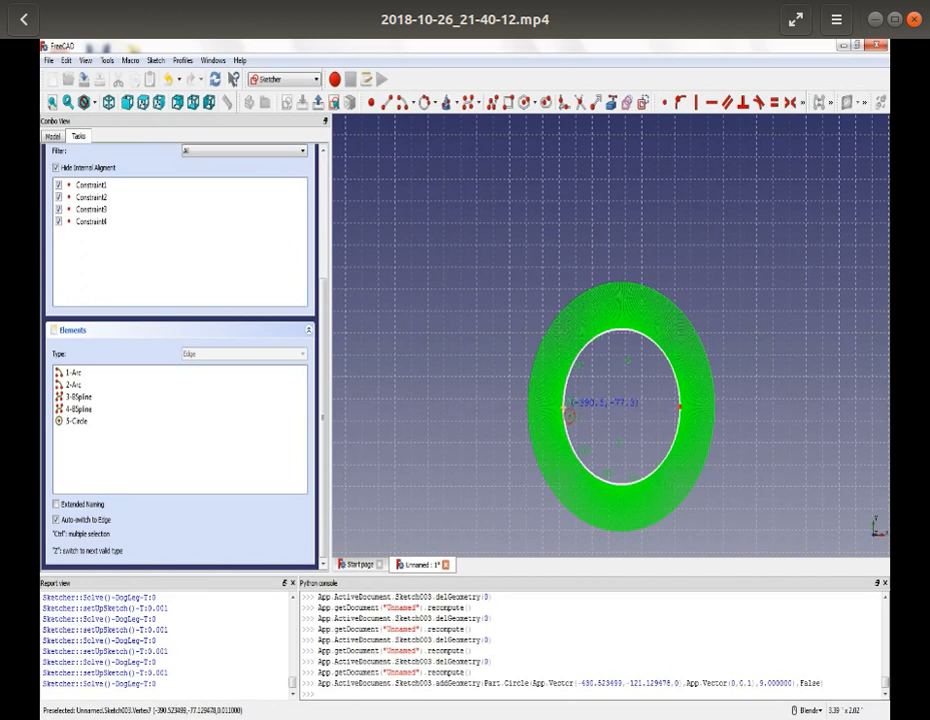
click(565, 412)
click(686, 414)
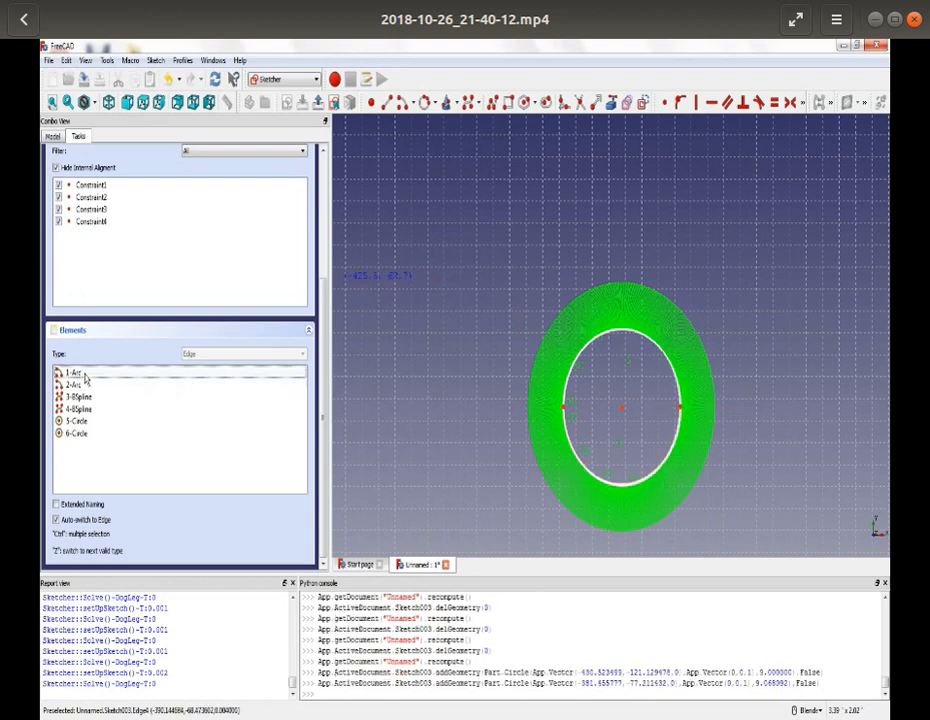
- Delete the two arcs and two B-splines from Sketch003, keeping only the two traced circles
key(Delete)
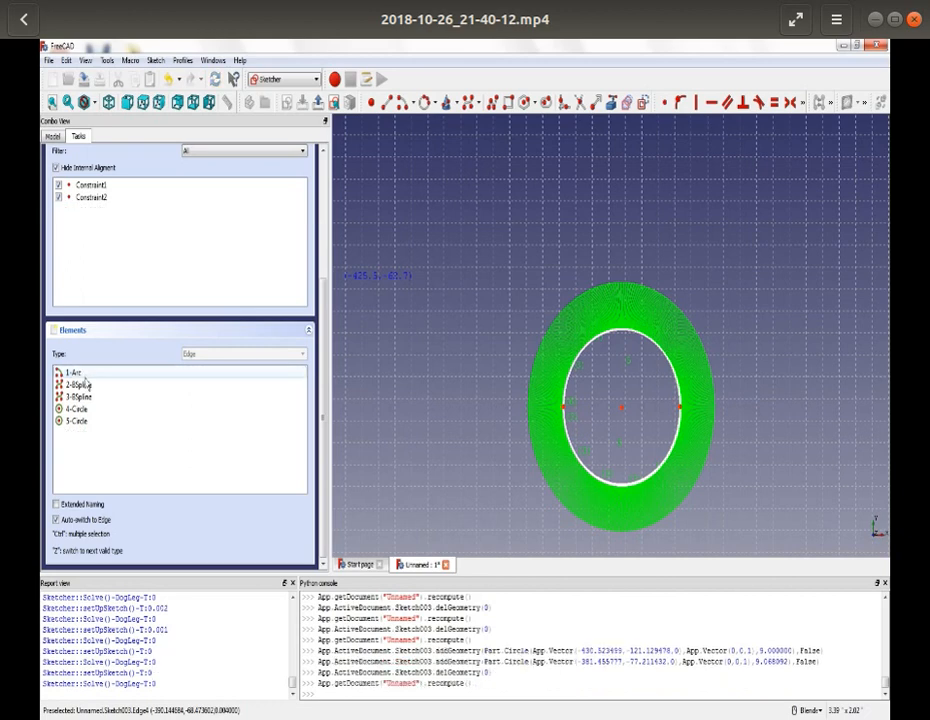
key(Delete)
click(88, 375)
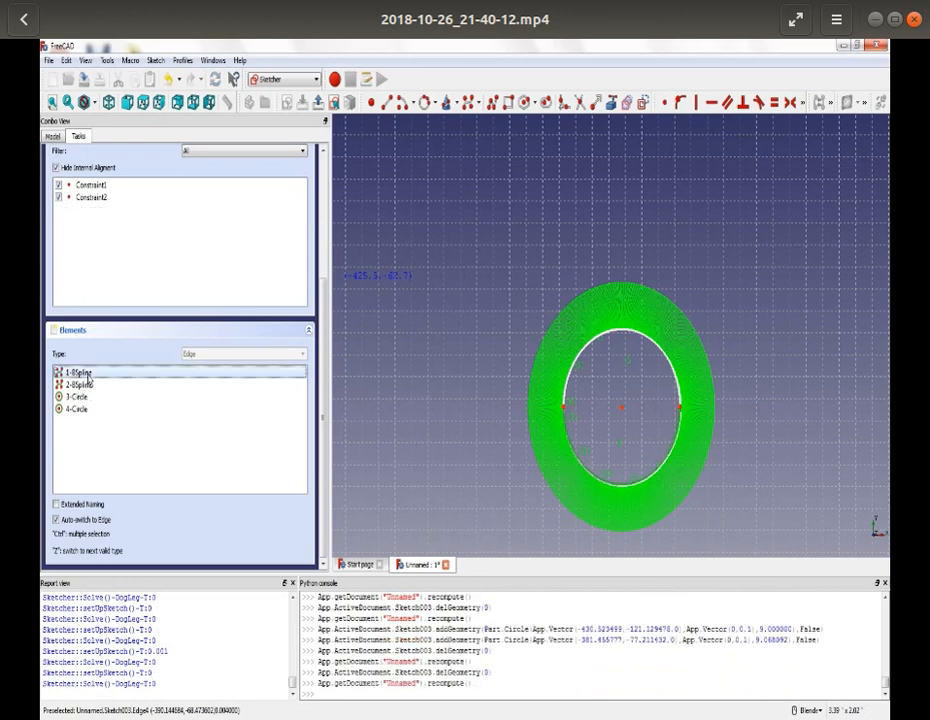
key(Delete)
click(88, 375)
key(Delete)
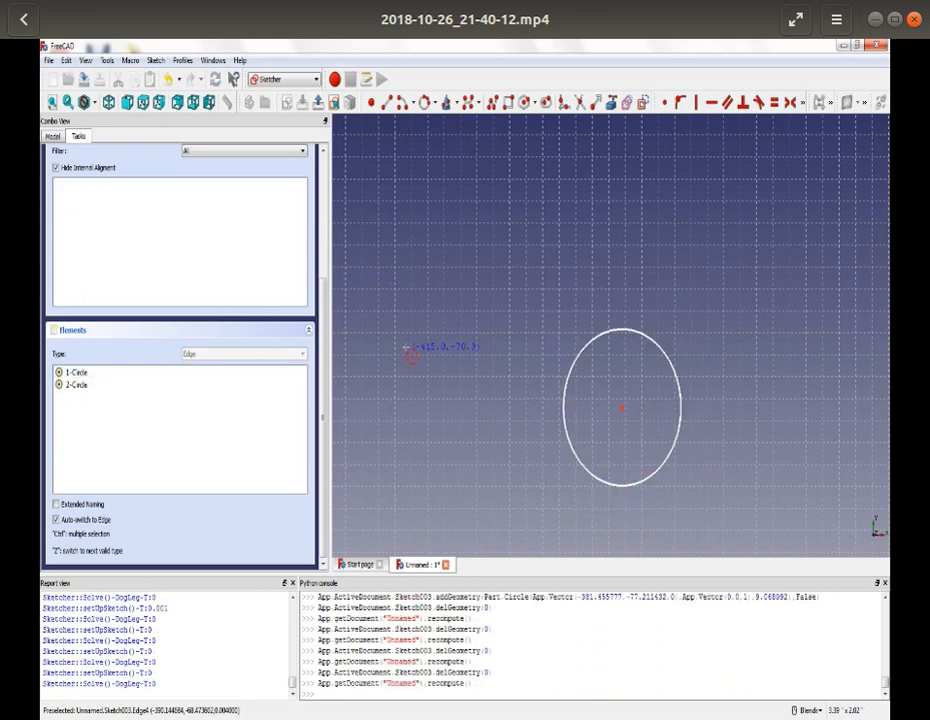
- Finish editing Sketch003 and make Sketch002, Sketch001 and Sketch visible in the model
scroll(400, 343, down, 5)
drag(325, 395, 326, 240)
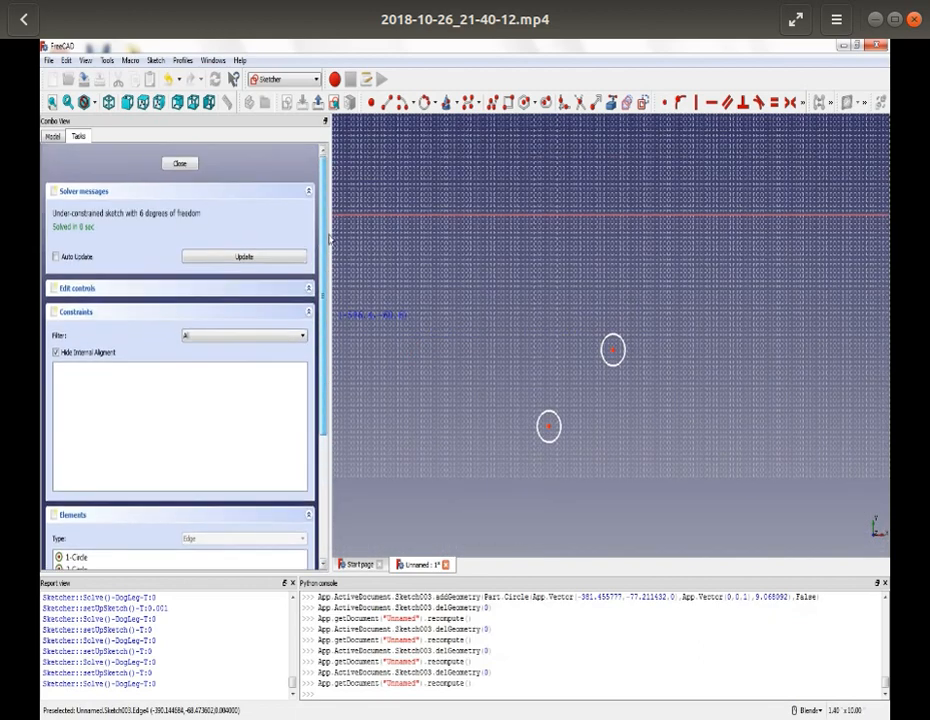
click(180, 164)
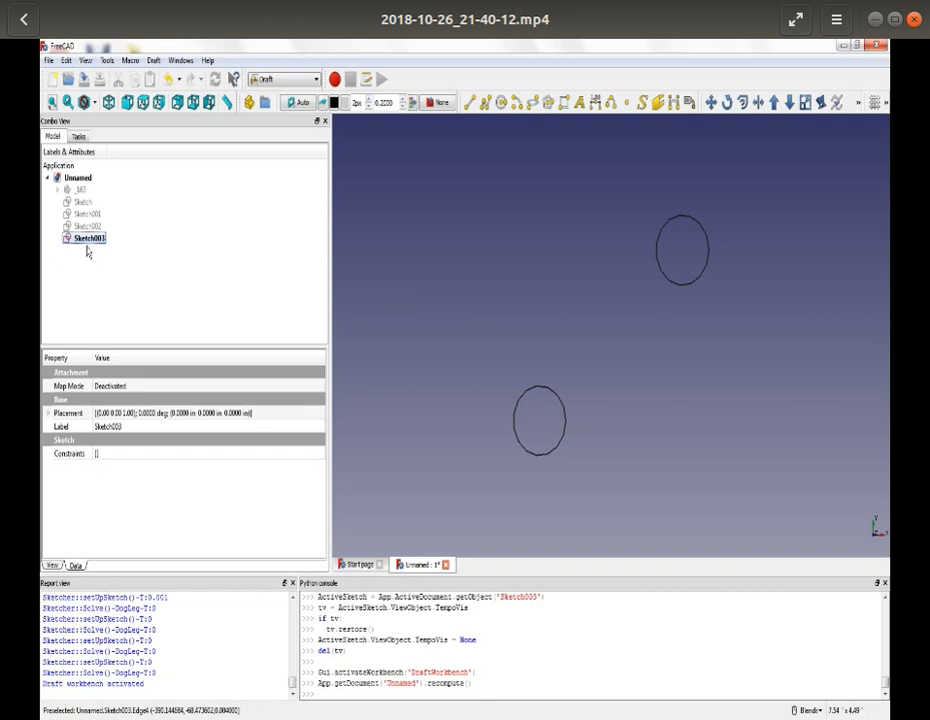
click(89, 226)
key(space)
click(90, 215)
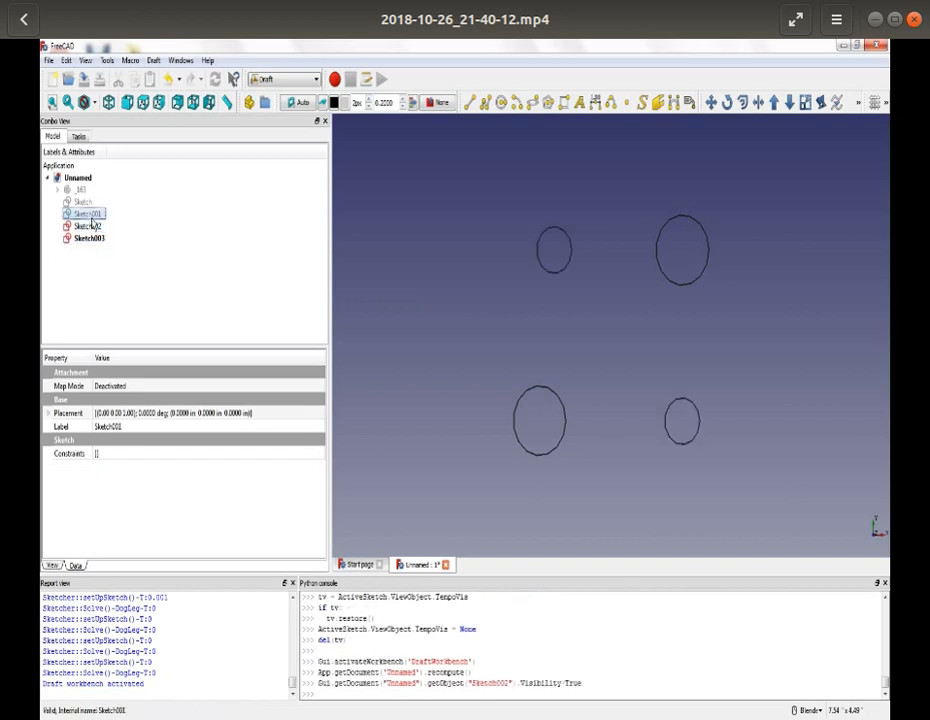
key(space)
click(86, 203)
key(space)
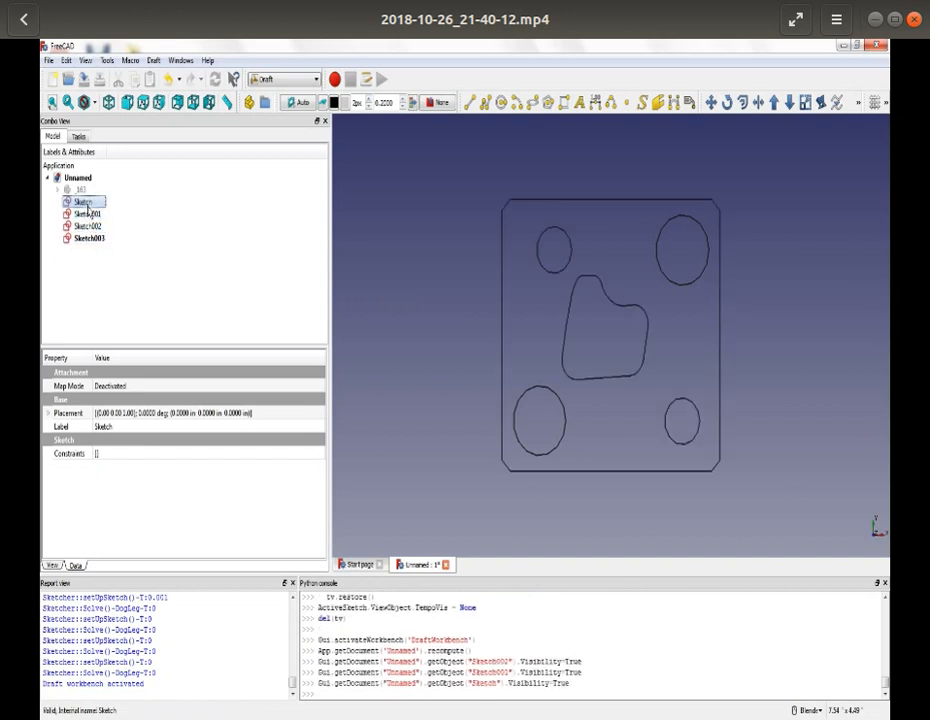
- Select all four sketches and switch to the Part Design workbench
shift+click(88, 226)
shift+click(92, 239)
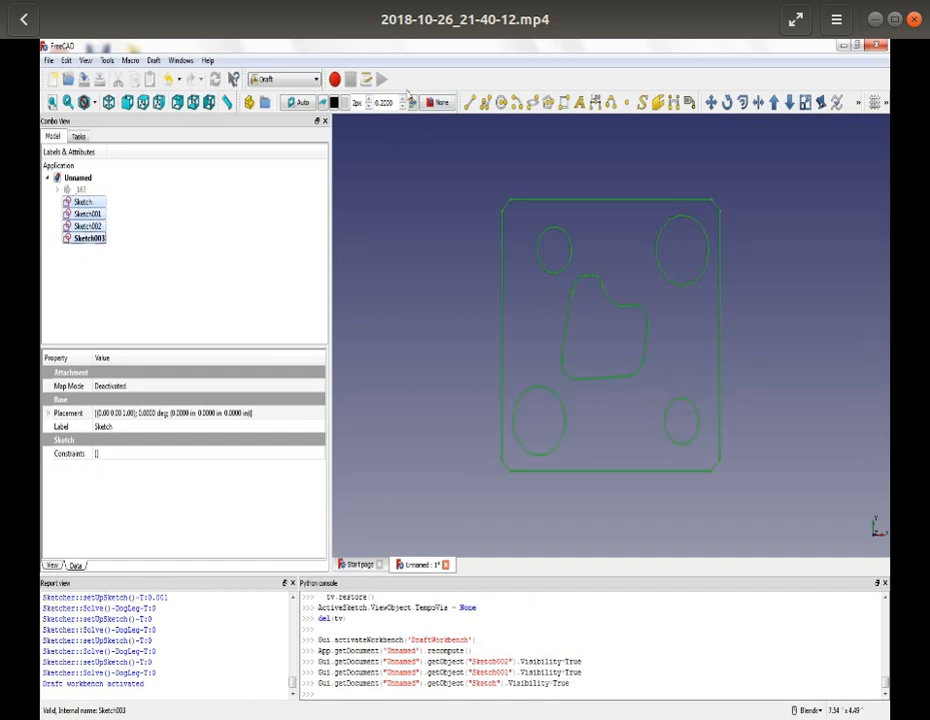
click(305, 79)
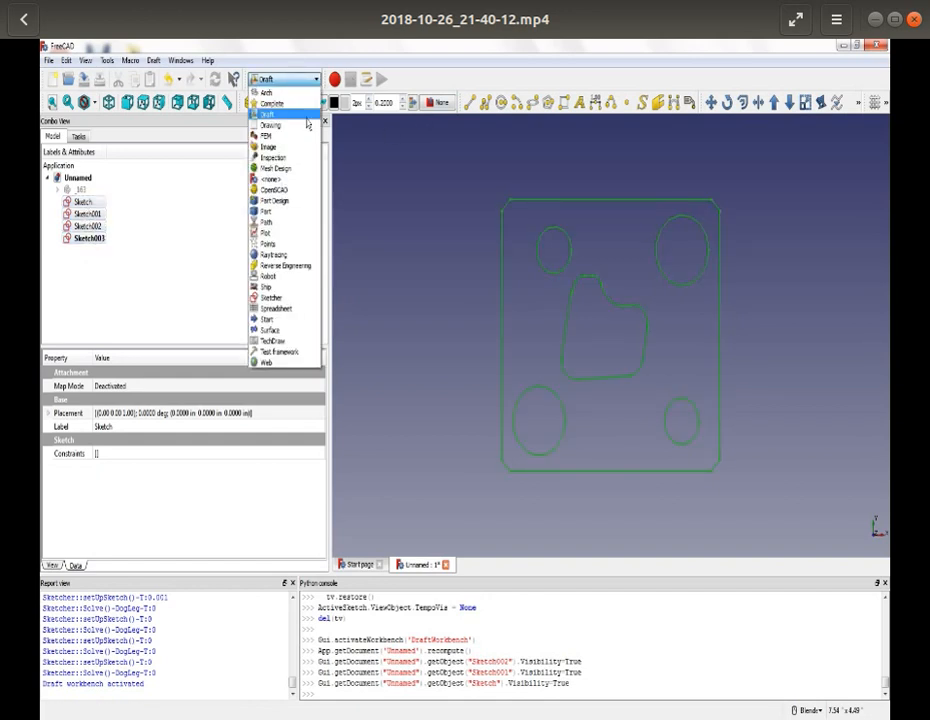
click(294, 204)
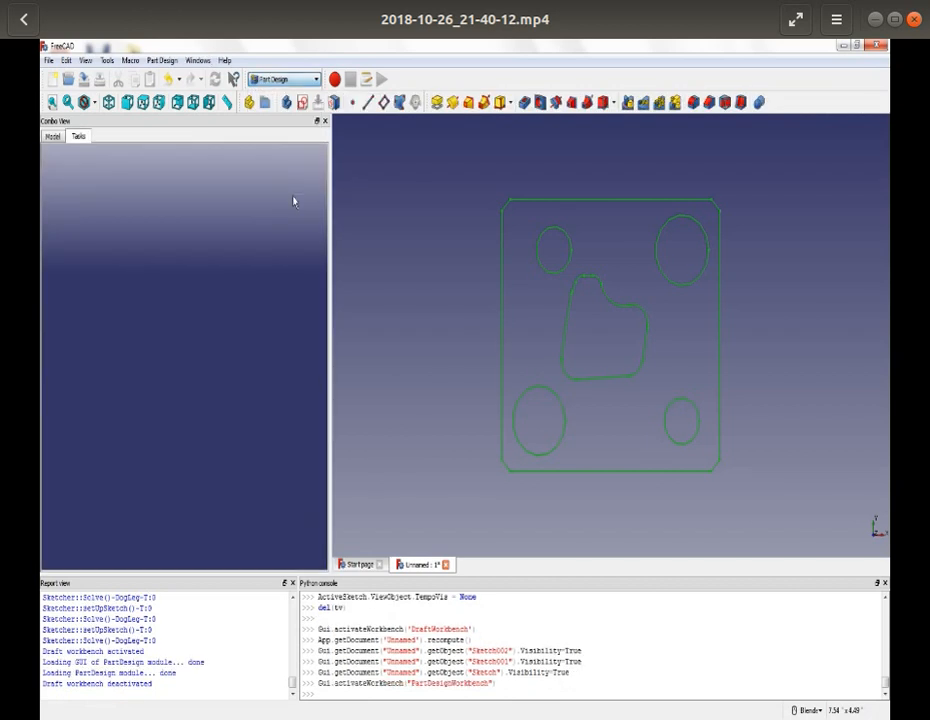
- Try to create a new body from all four selected sketches at once
click(58, 141)
click(77, 137)
click(60, 140)
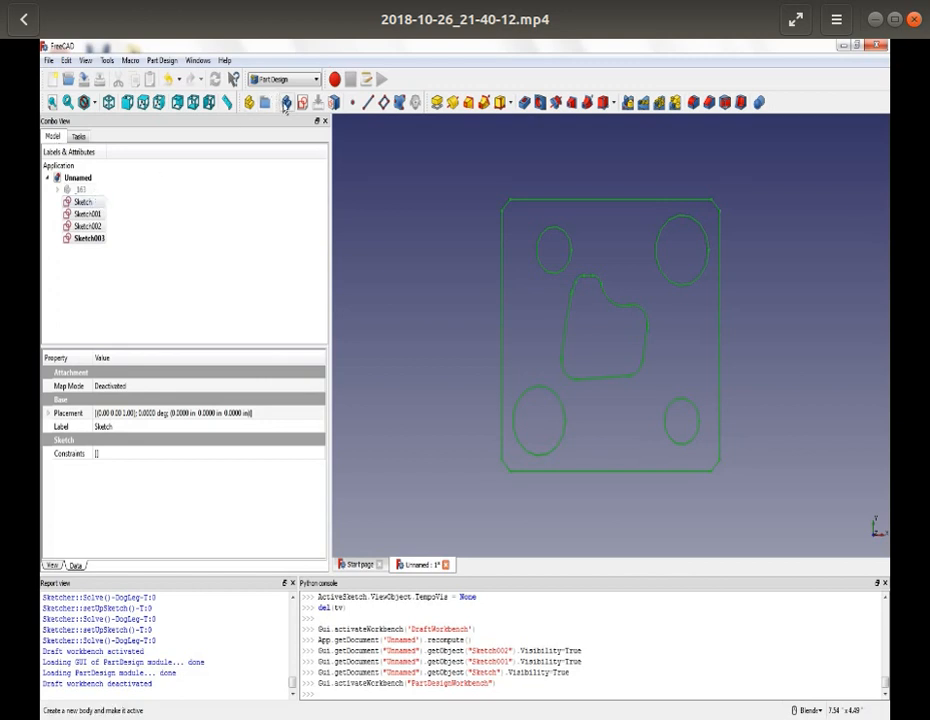
click(287, 107)
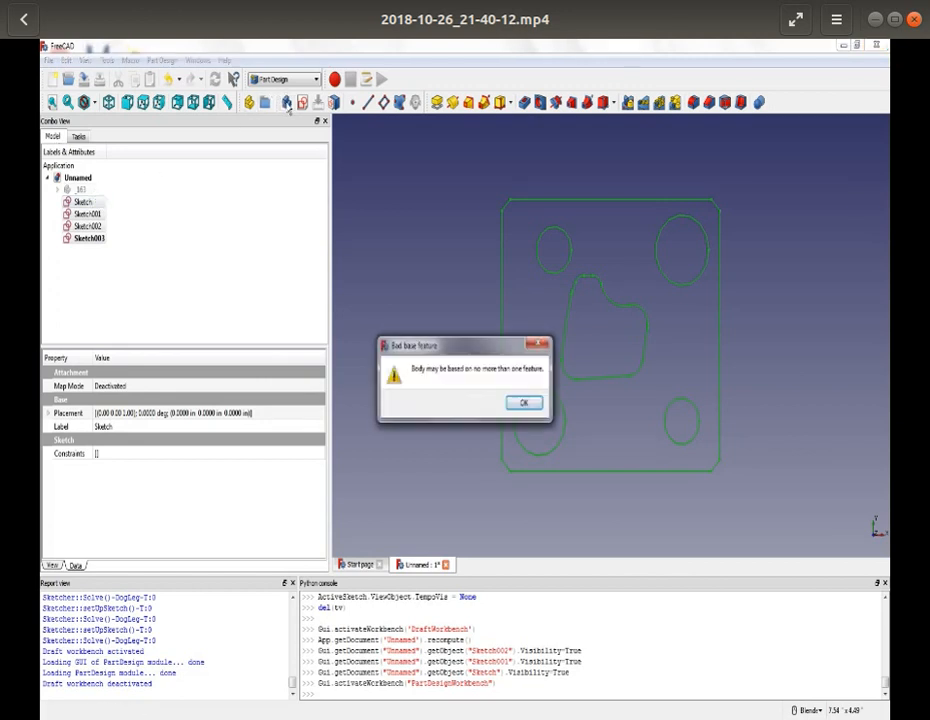
click(524, 403)
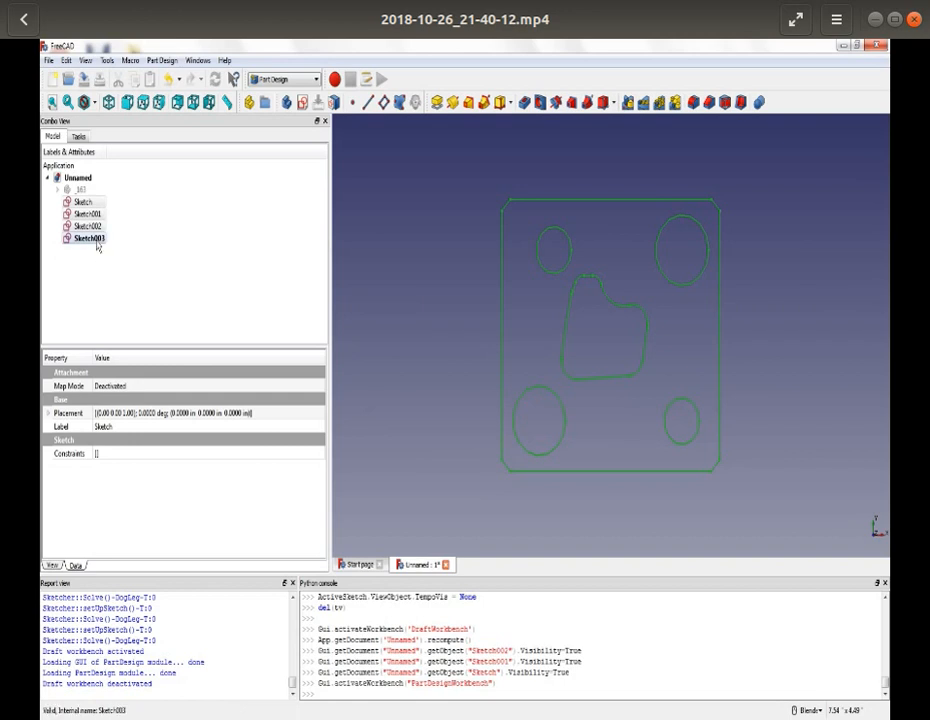
click(117, 285)
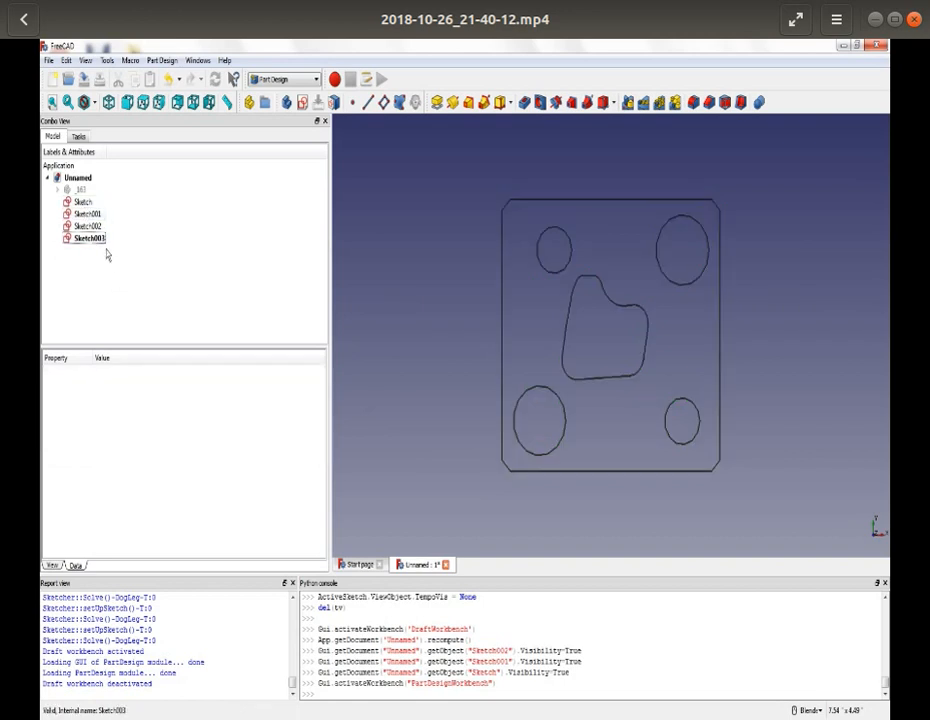
- Create a new body from the outer outline sketch alone, attaching it to the XY_Plane001 base plane
click(87, 205)
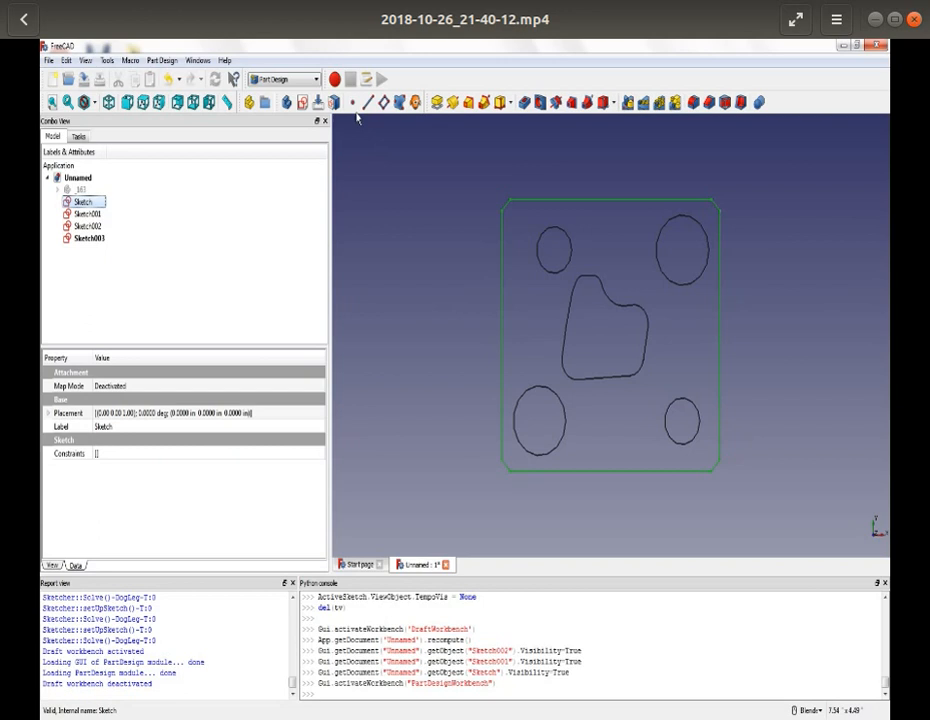
click(287, 102)
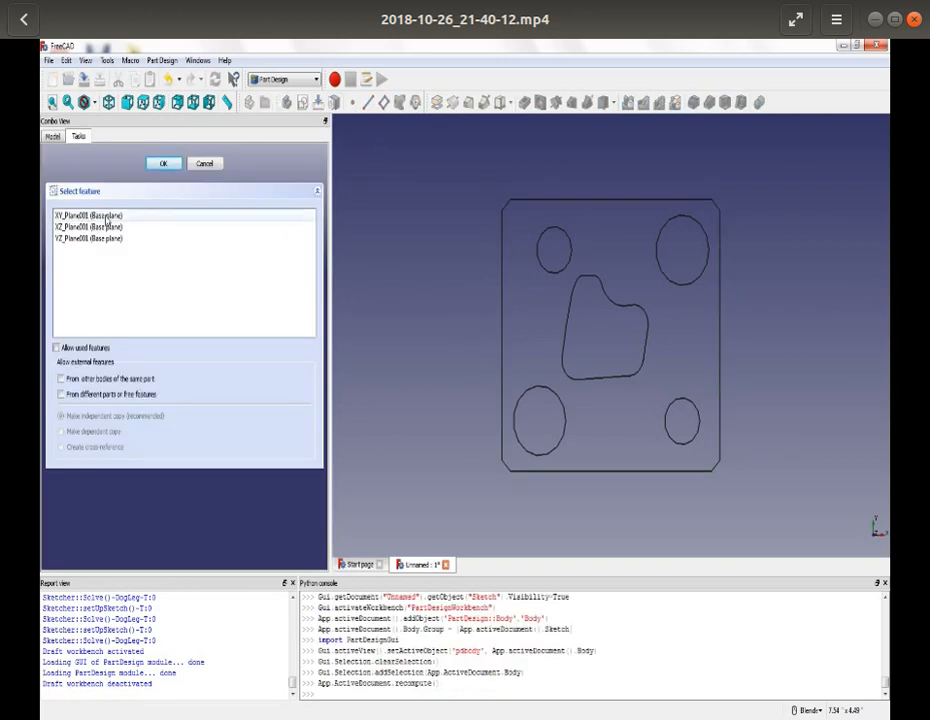
click(166, 162)
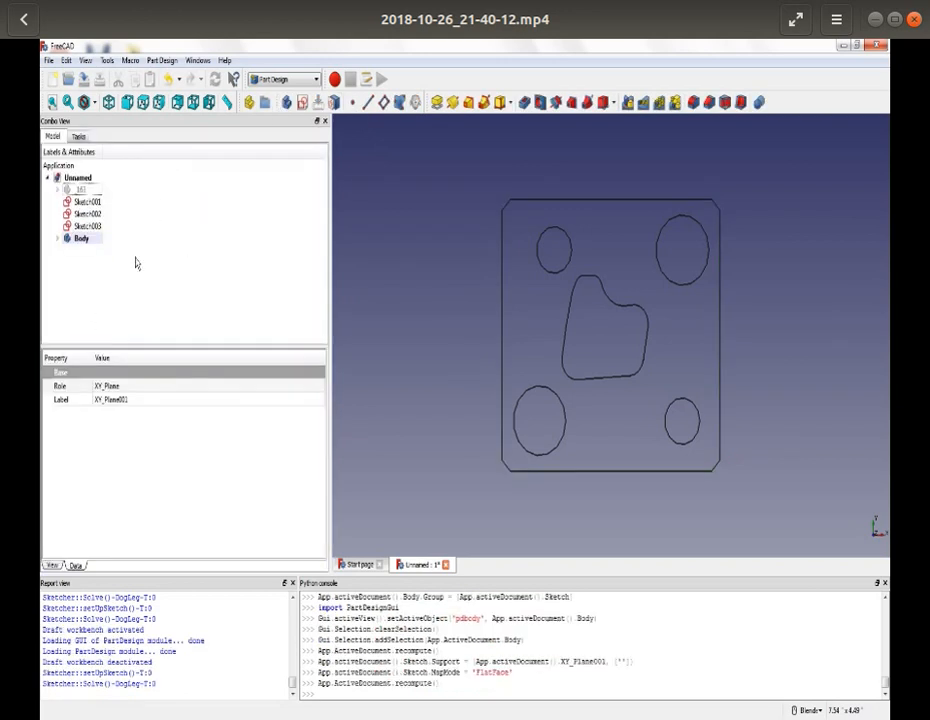
- Move Sketch001, Sketch002 and Sketch003 into Body
click(89, 203)
right_click(89, 203)
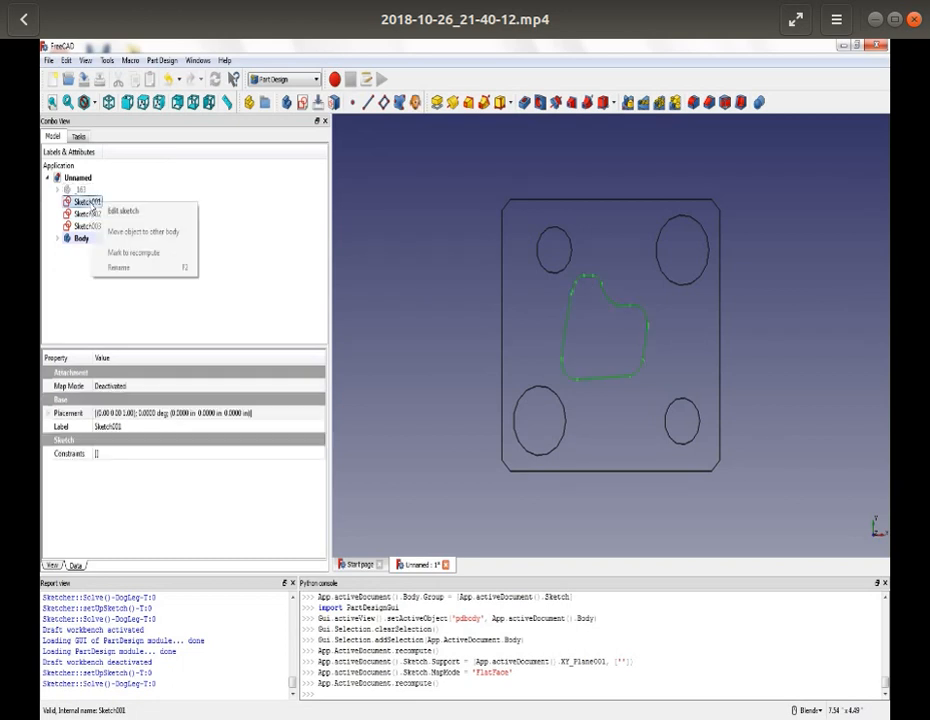
click(126, 233)
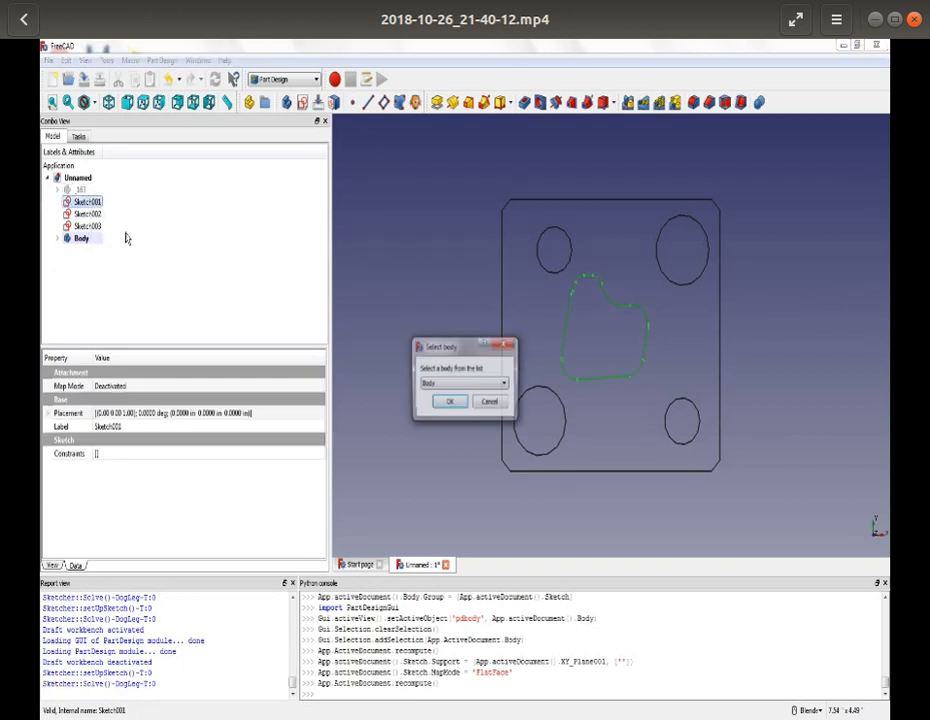
click(449, 401)
click(100, 203)
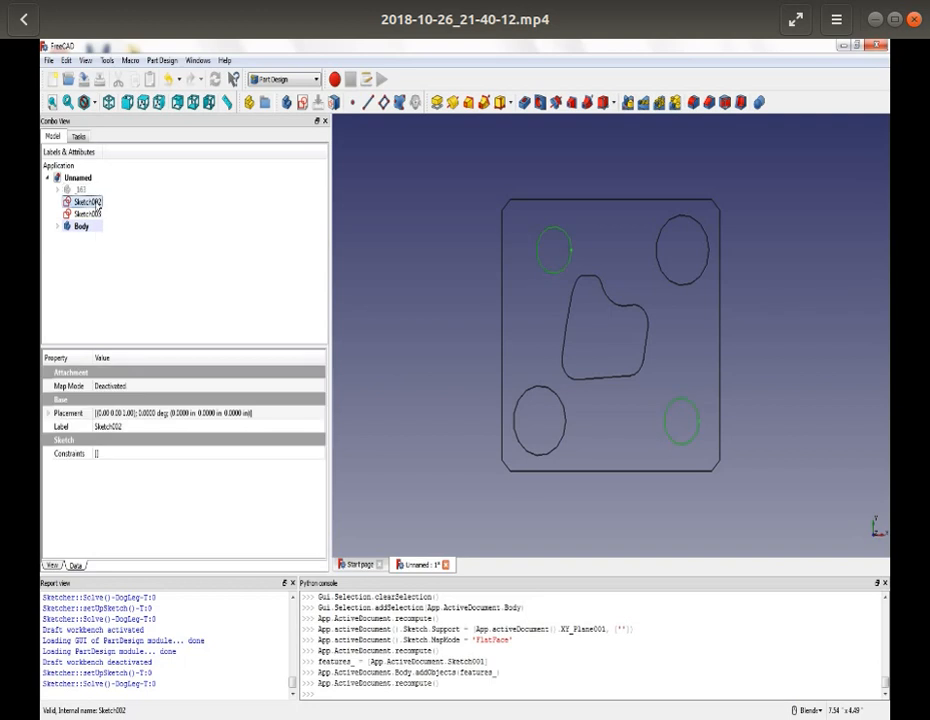
right_click(98, 203)
click(143, 236)
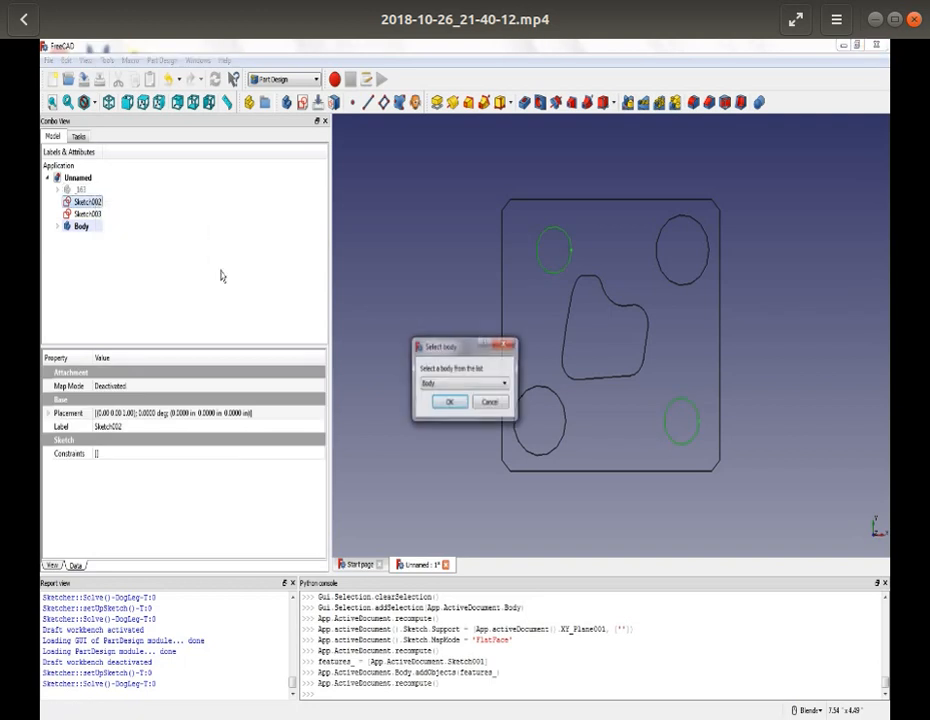
click(451, 402)
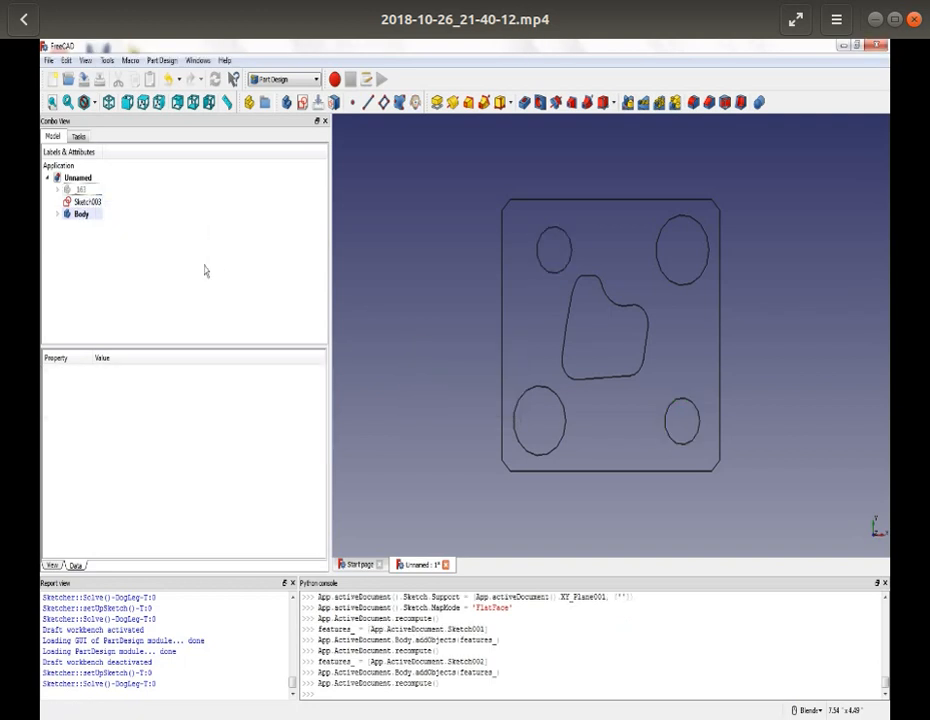
click(87, 202)
right_click(89, 203)
click(131, 233)
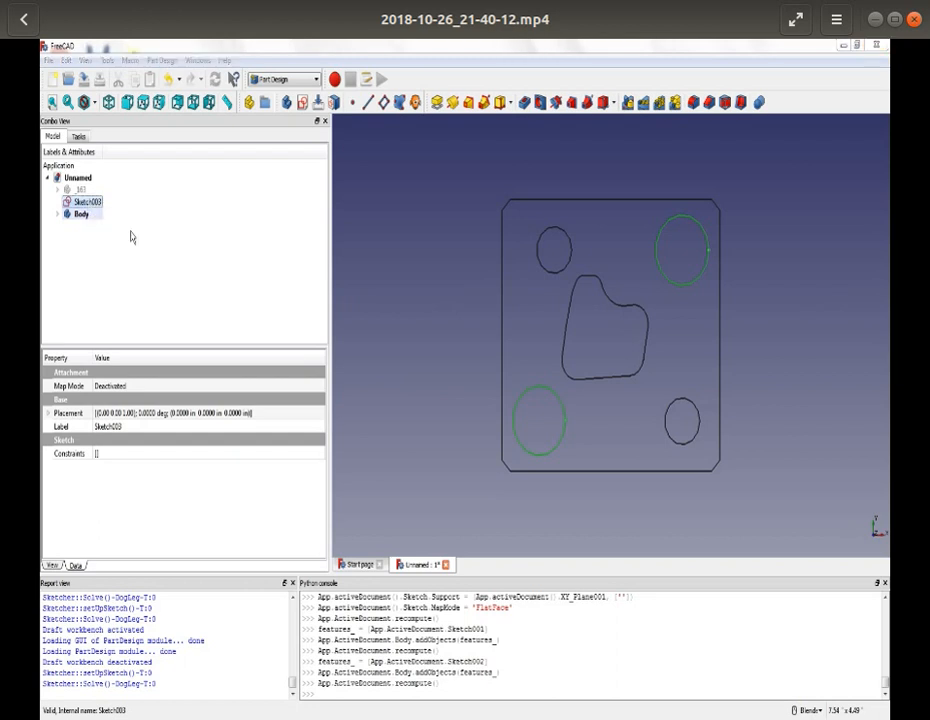
click(450, 403)
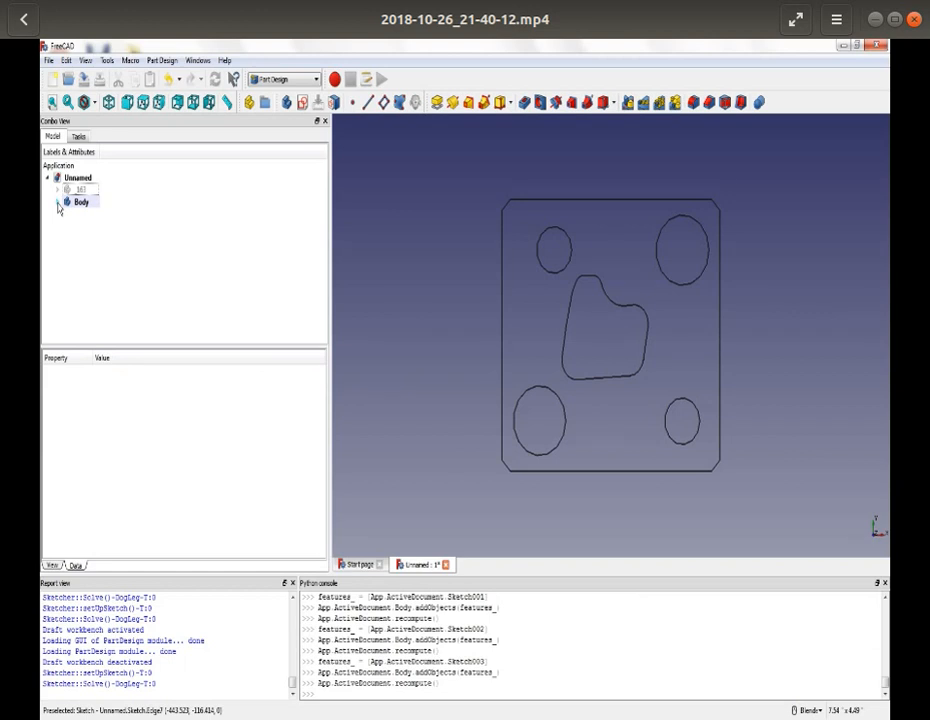
- Pad the outer outline sketch in Body with a length of 2 inches in the reversed direction
click(58, 203)
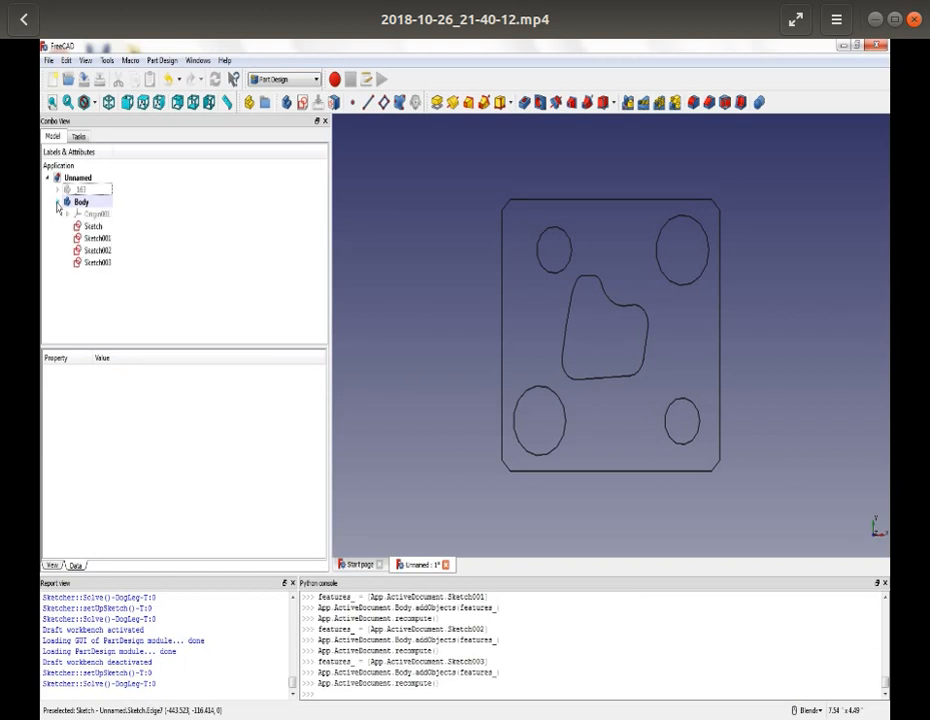
click(90, 228)
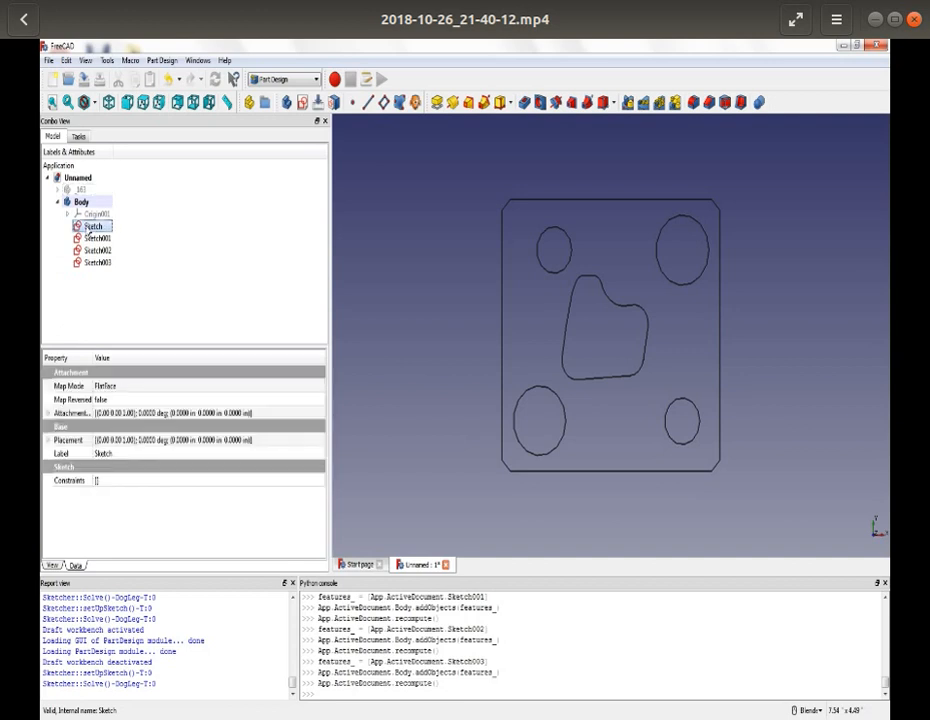
click(437, 102)
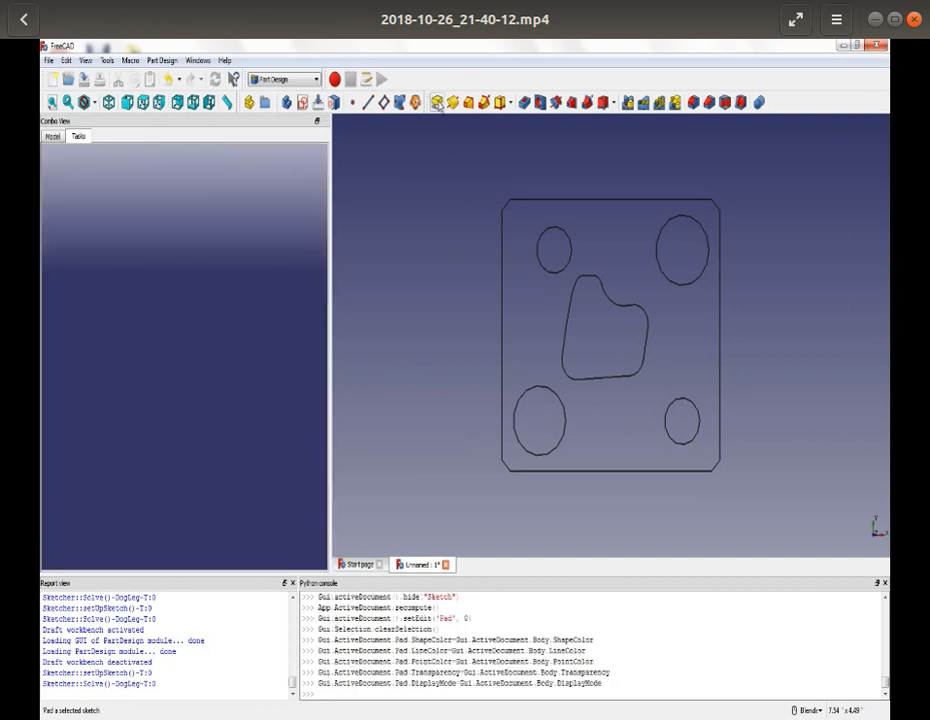
click(64, 265)
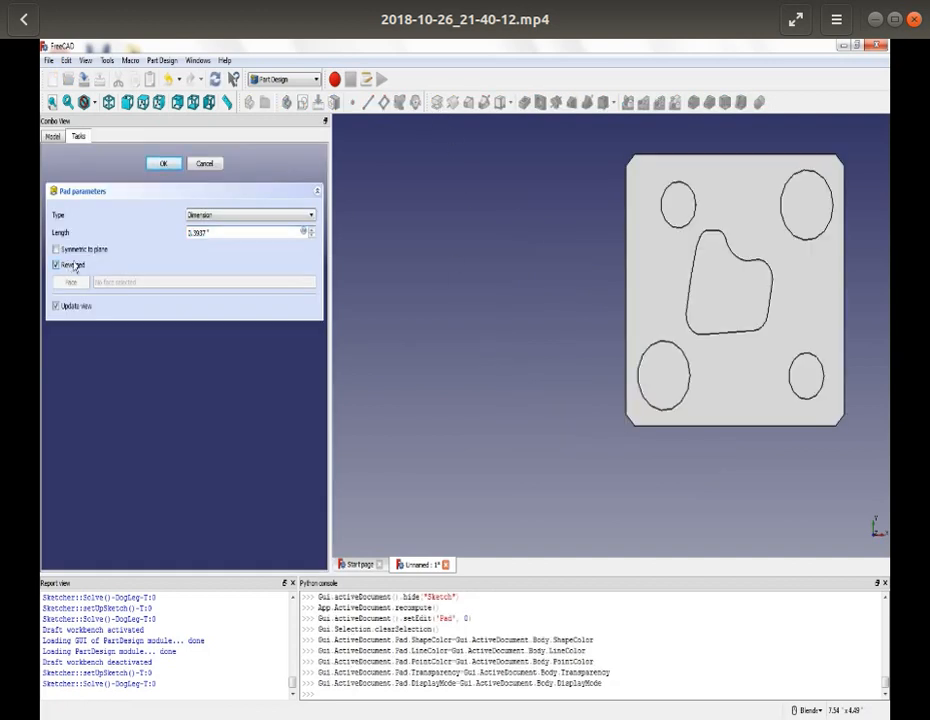
drag(207, 232, 179, 240)
text(2)
click(164, 163)
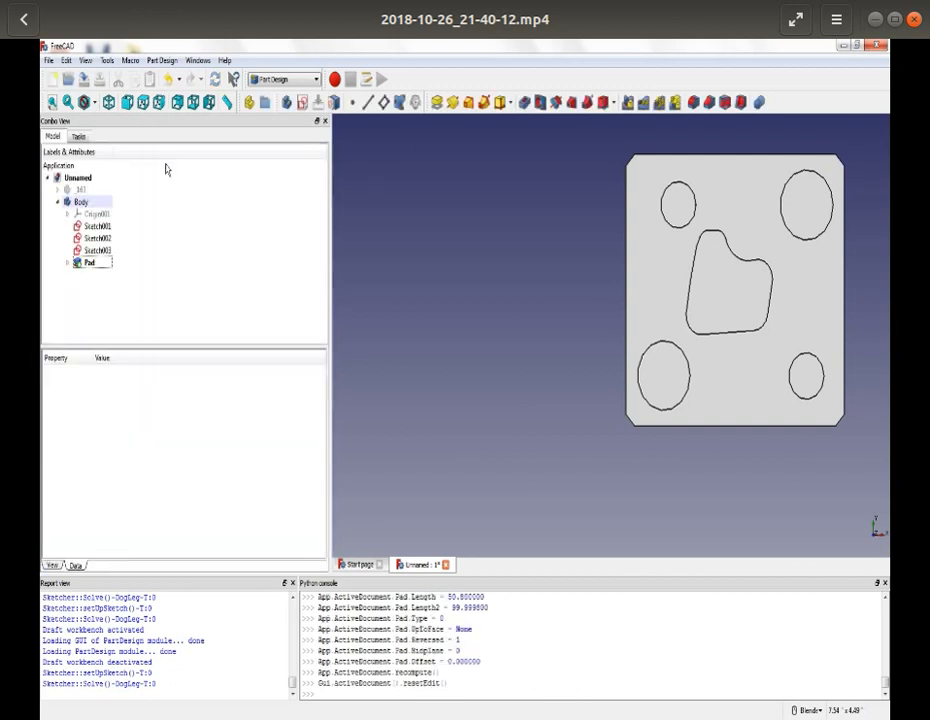
- Pocket Sketch001, the irregular central profile, into the pad with a length of 0.625 inches
click(96, 227)
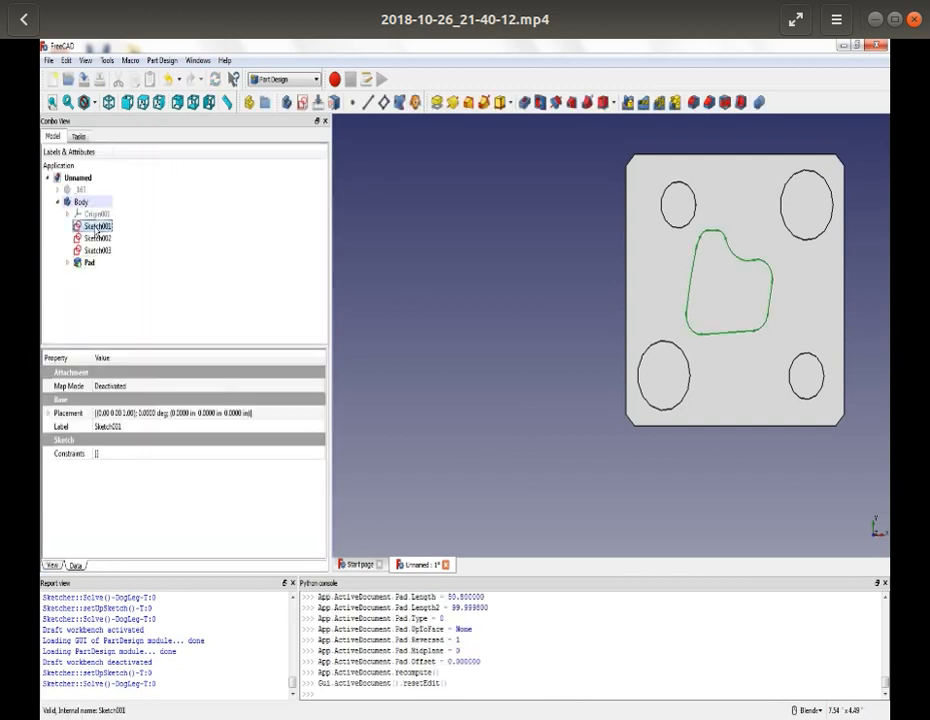
click(525, 103)
middle_drag(390, 320, 459, 342)
scroll(448, 343, down, 6)
scroll(778, 318, up, 4)
scroll(778, 318, up, 2)
scroll(765, 319, down, 4)
shift+middle_drag(797, 319, 698, 317)
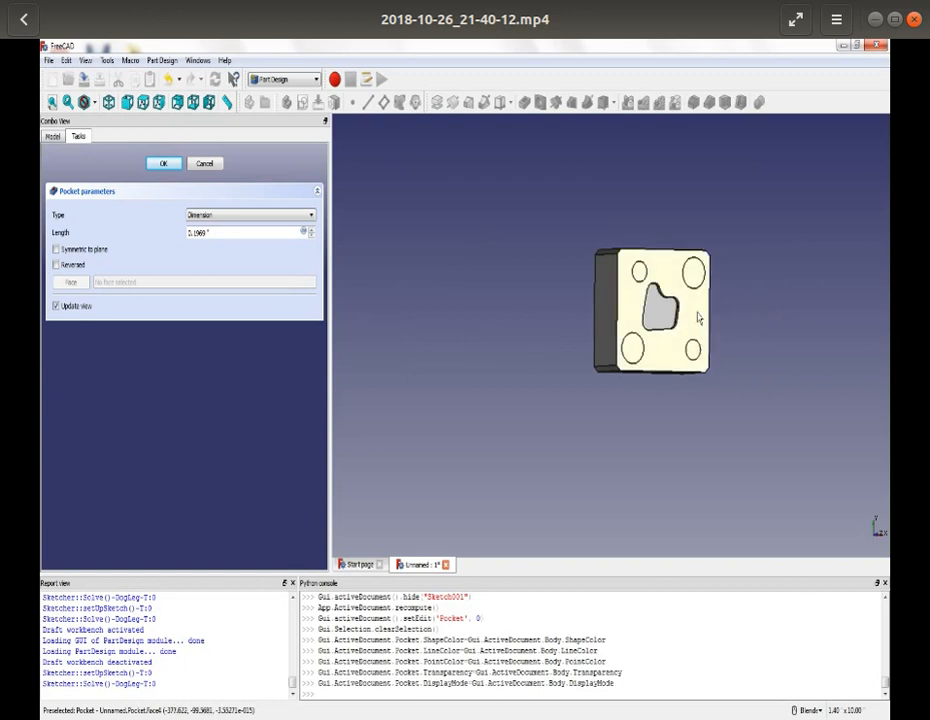
scroll(698, 317, up, 5)
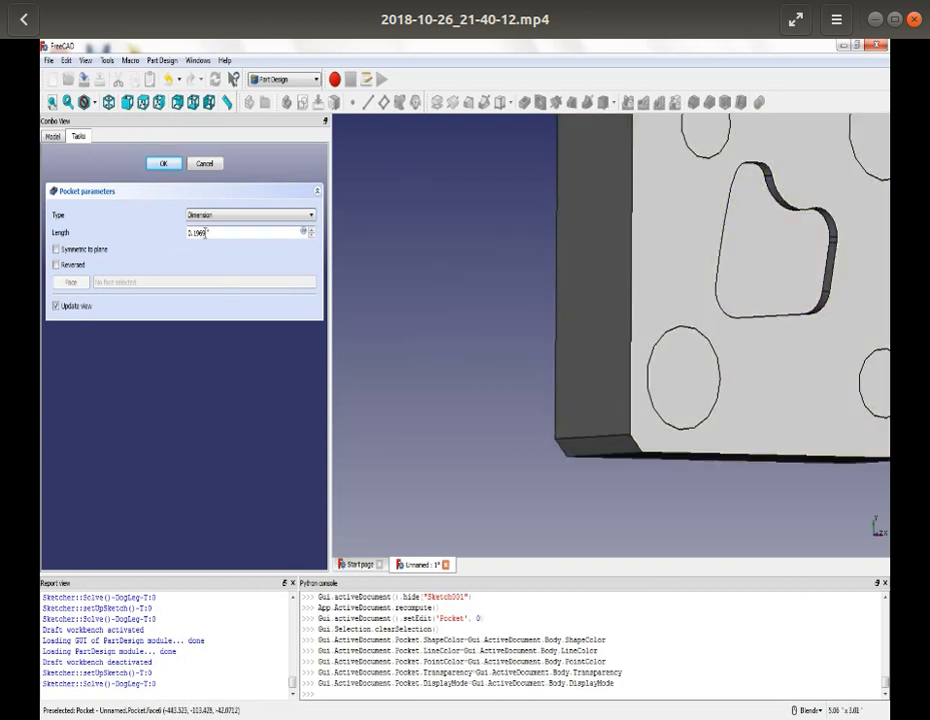
drag(205, 232, 186, 233)
text(.625)
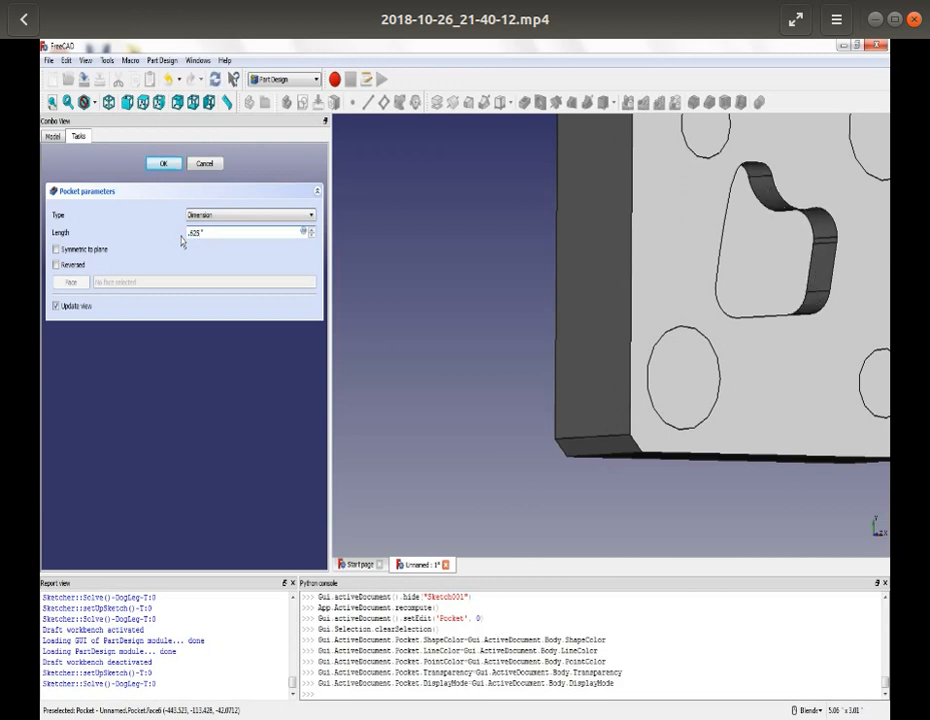
click(164, 165)
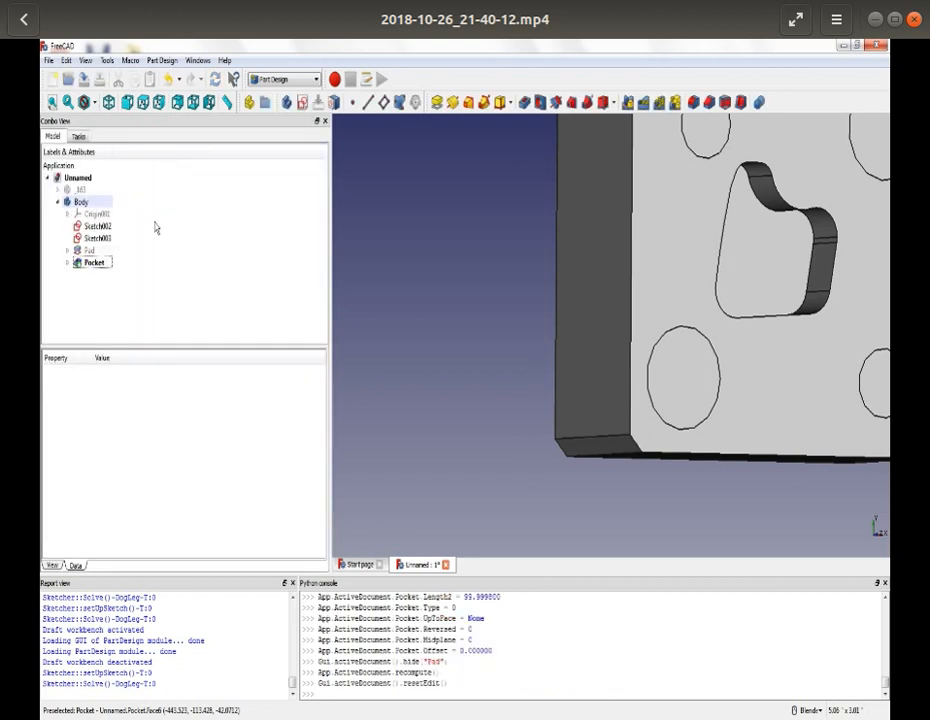
- Pocket Sketch002, the two smaller circles, with a length of 1.2 inches
click(98, 229)
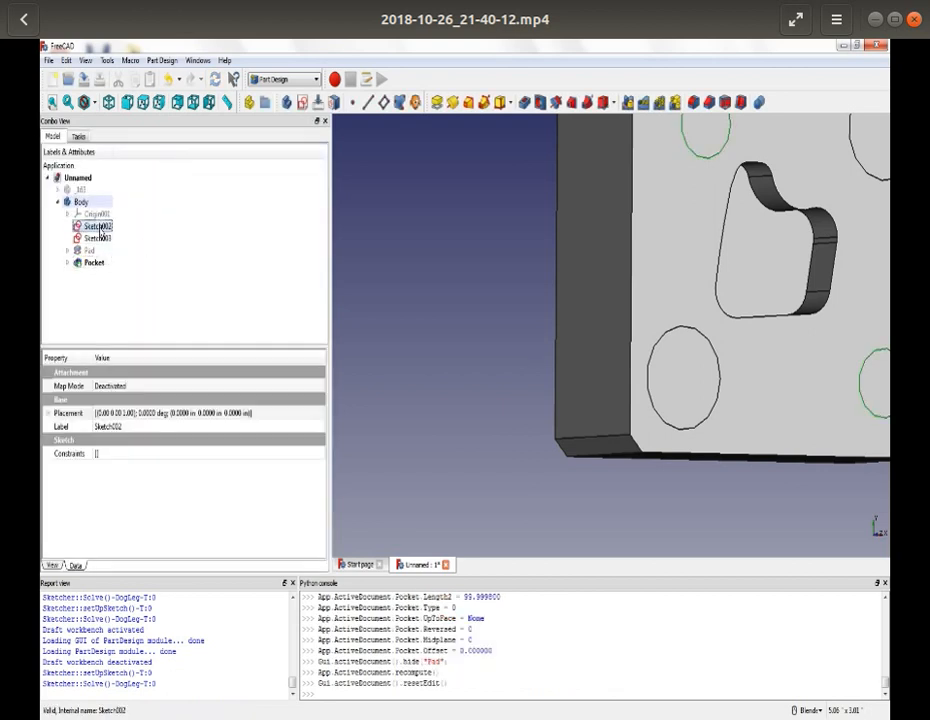
click(523, 102)
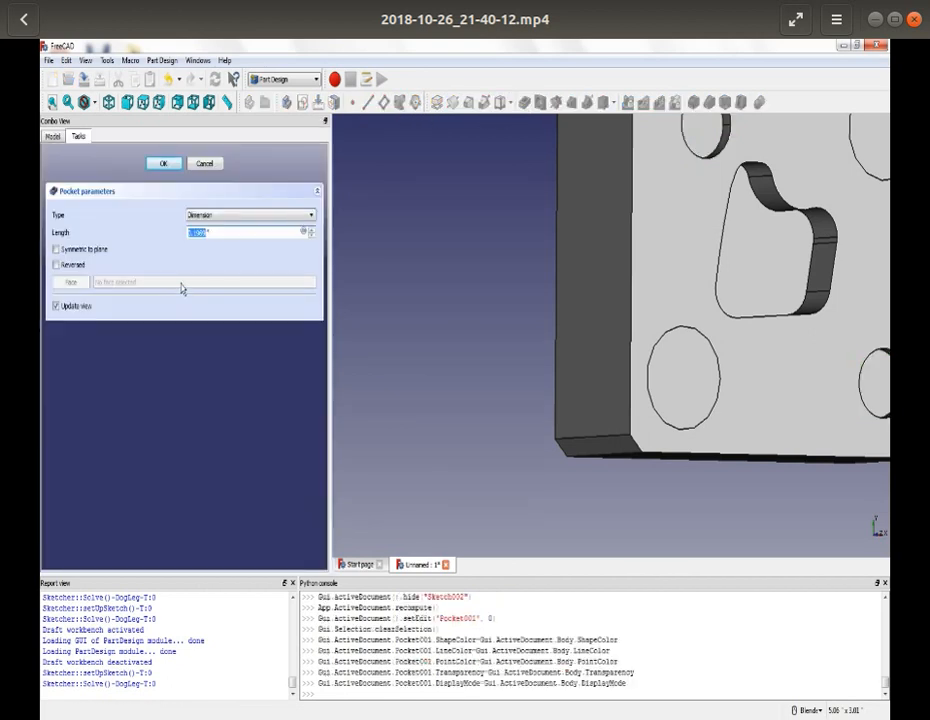
text(1.1)
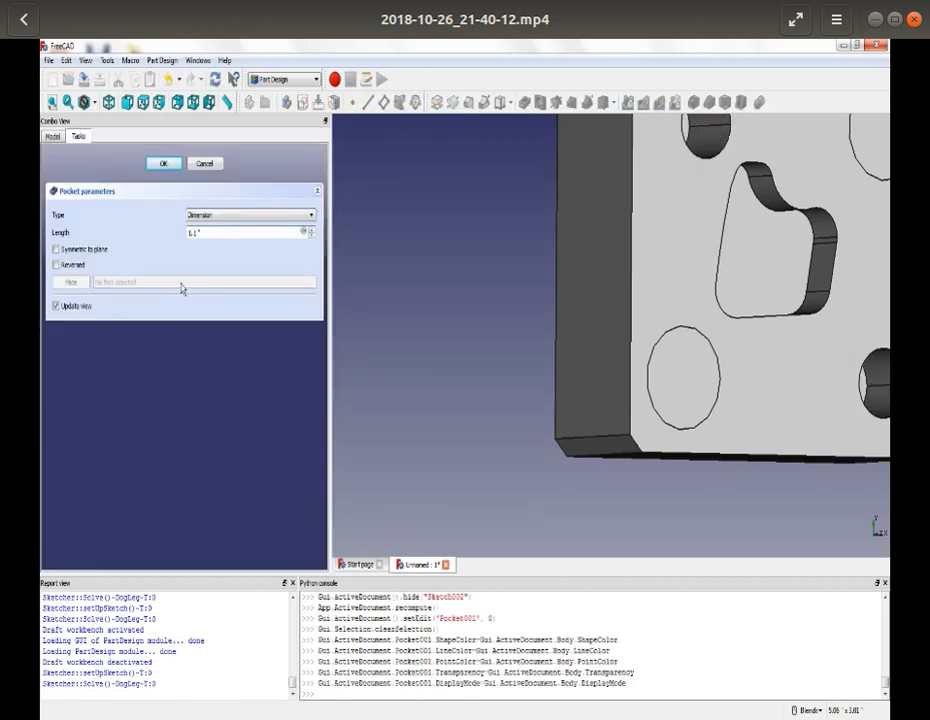
key(BackSpace)
text(2)
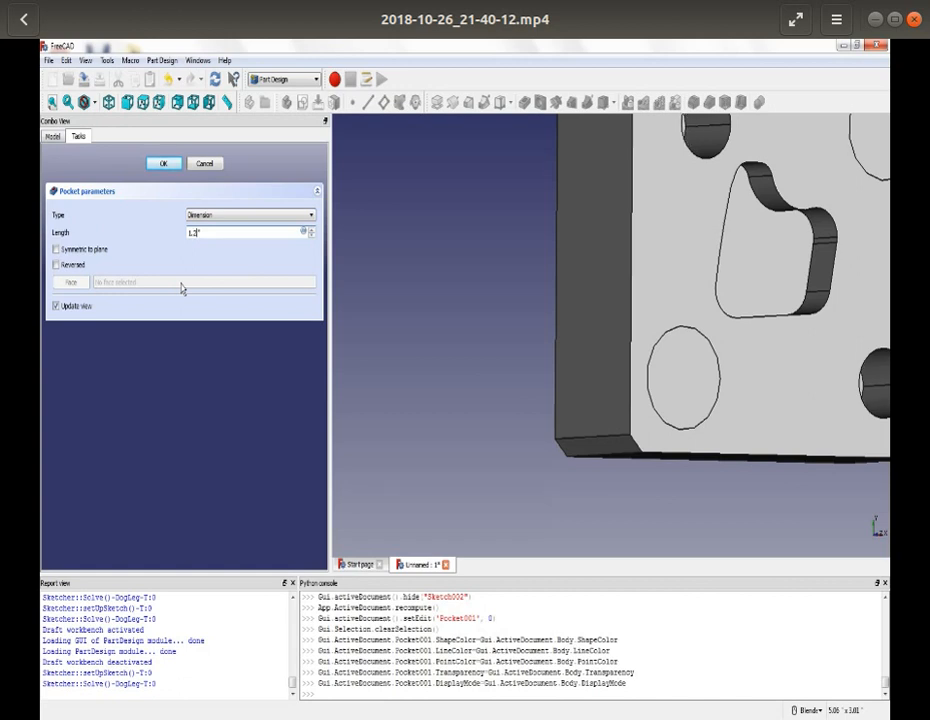
click(164, 164)
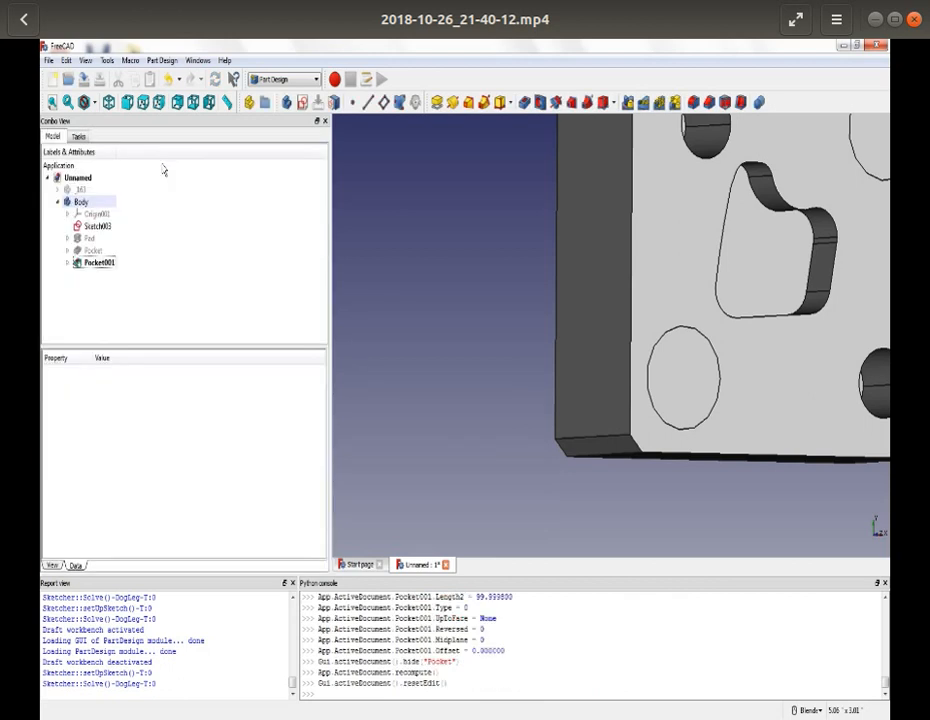
- Pocket Sketch003, the two larger circles, with a length of 1.2 inches and collapse Body in the model tree
click(100, 226)
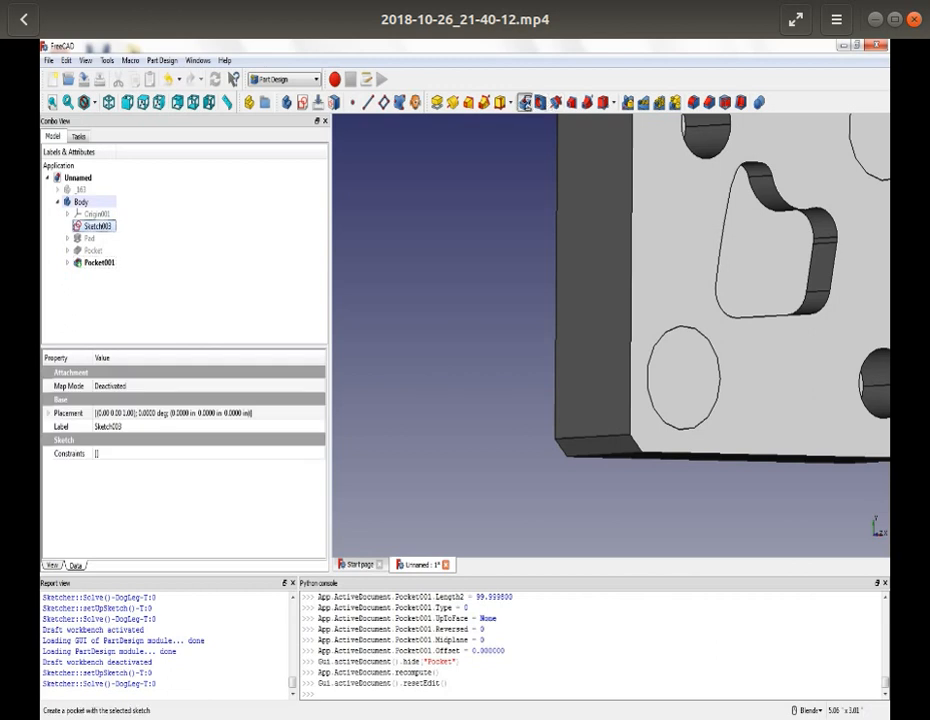
click(526, 101)
text(1.2)
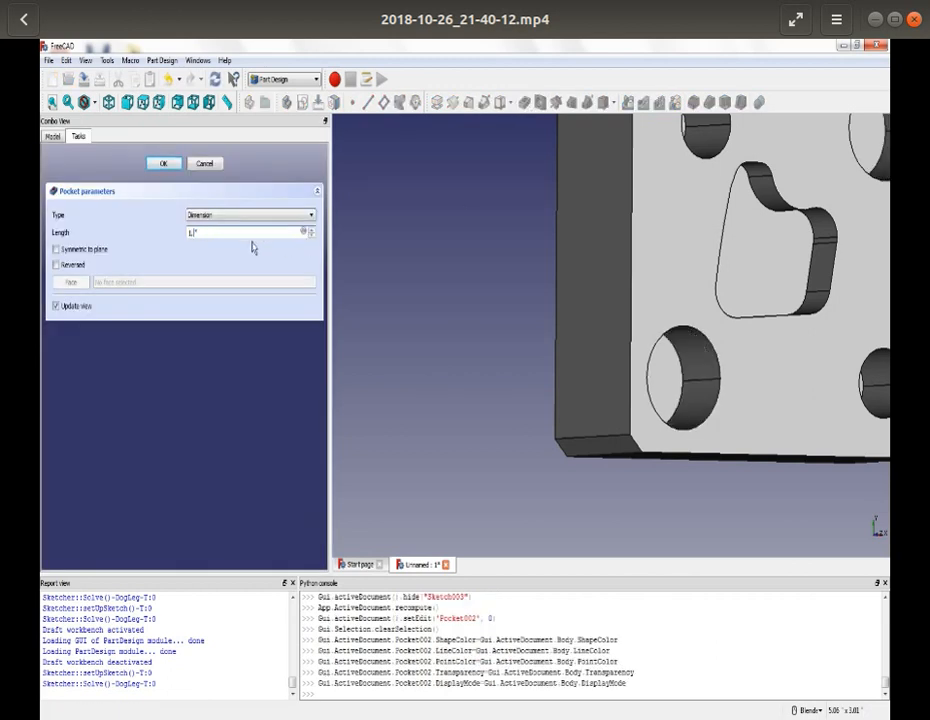
click(164, 163)
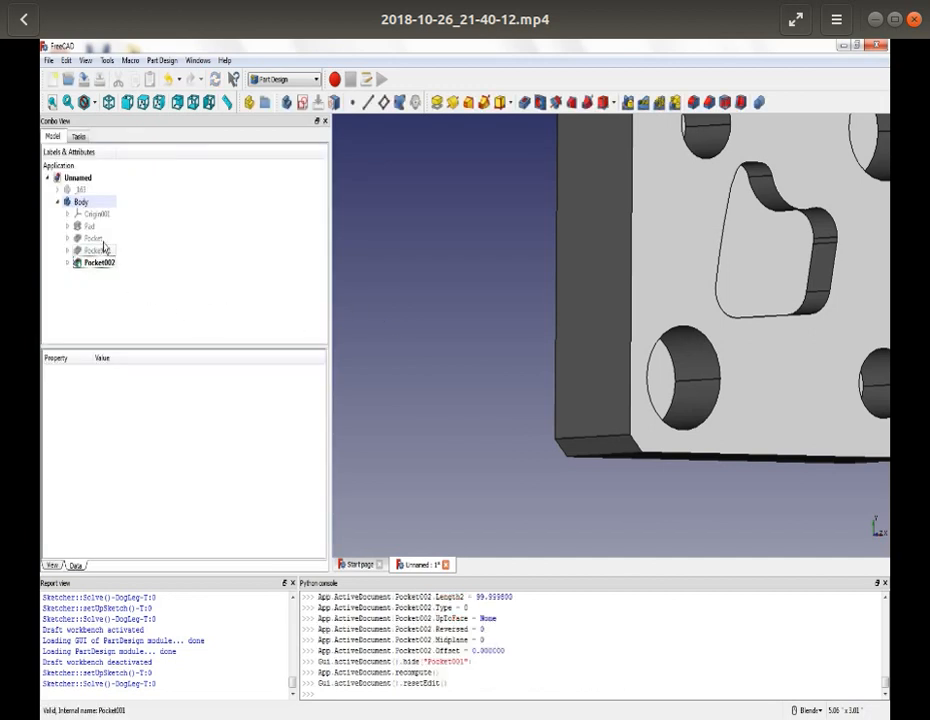
click(57, 203)
- Create a Path job for Body from template 1 and set its origin at the upper-left corner of the stock's front face
scroll(475, 297, down, 2)
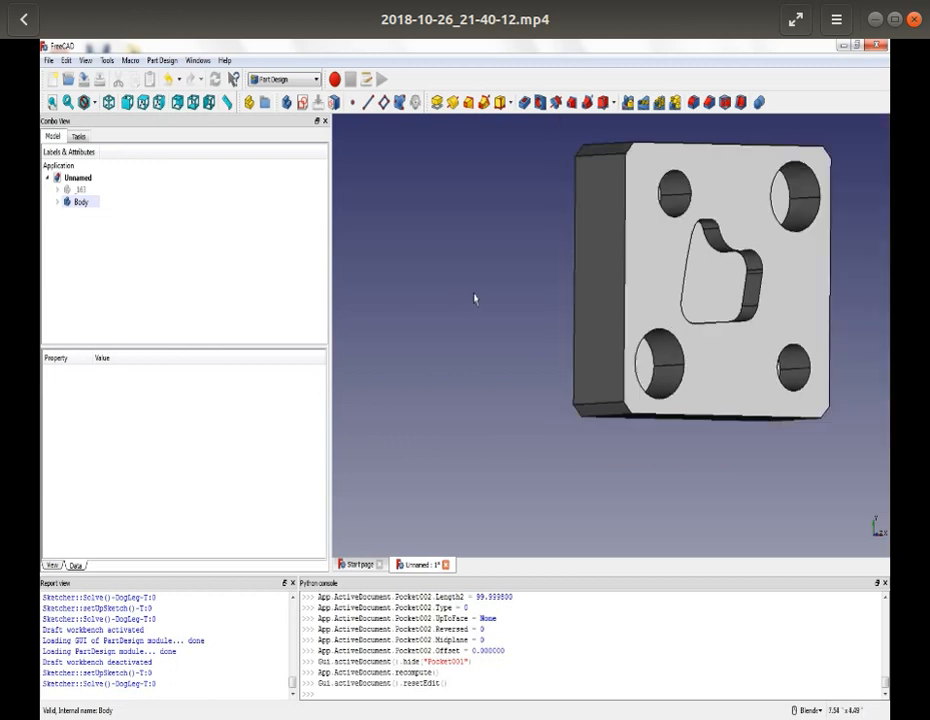
scroll(475, 297, down, 2)
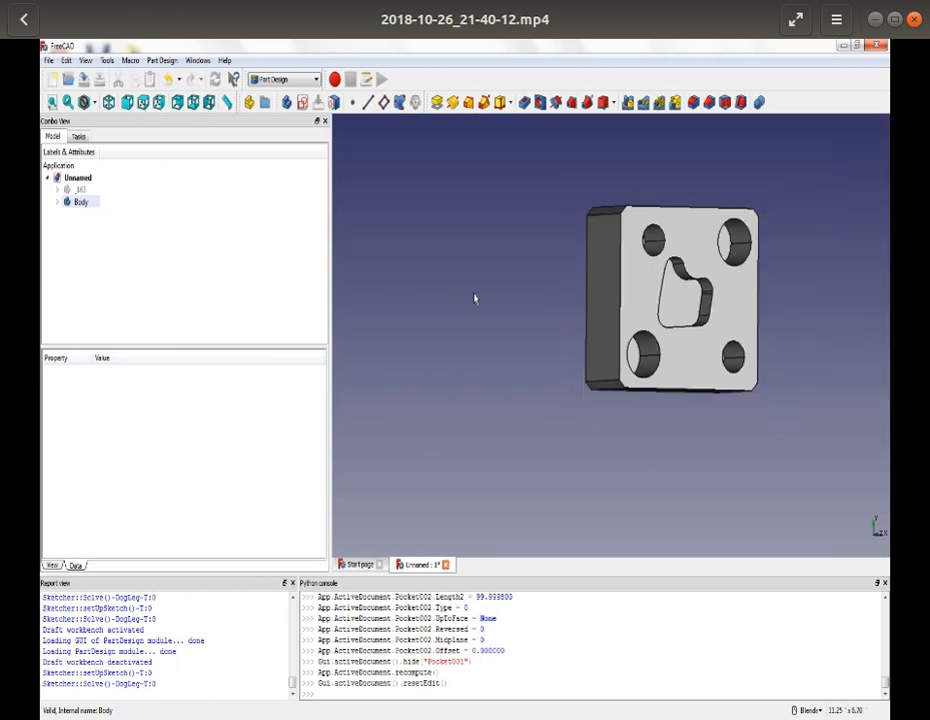
click(310, 80)
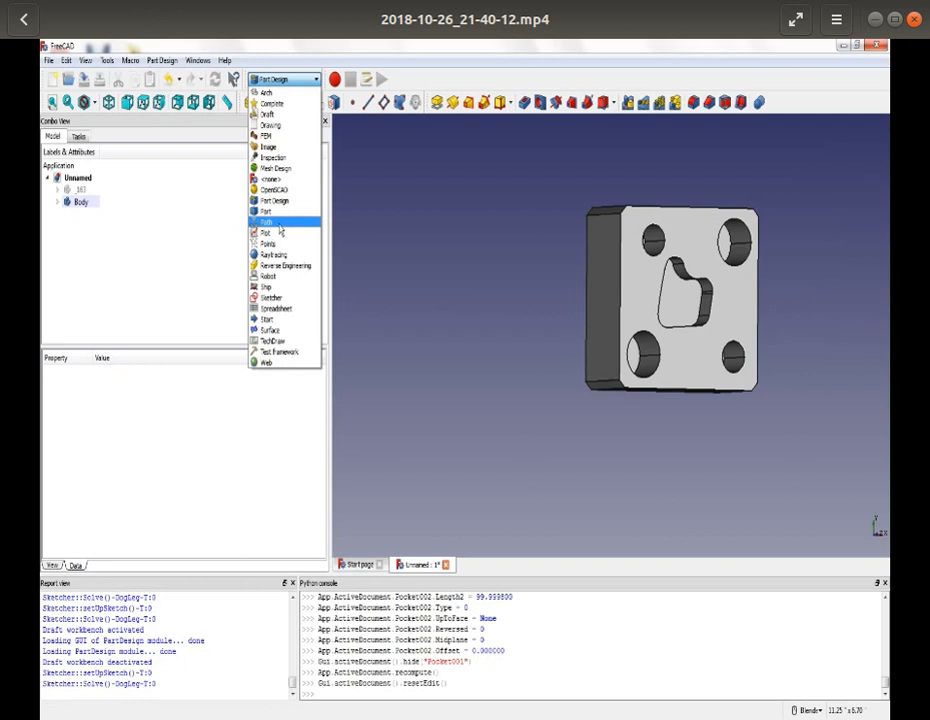
click(279, 223)
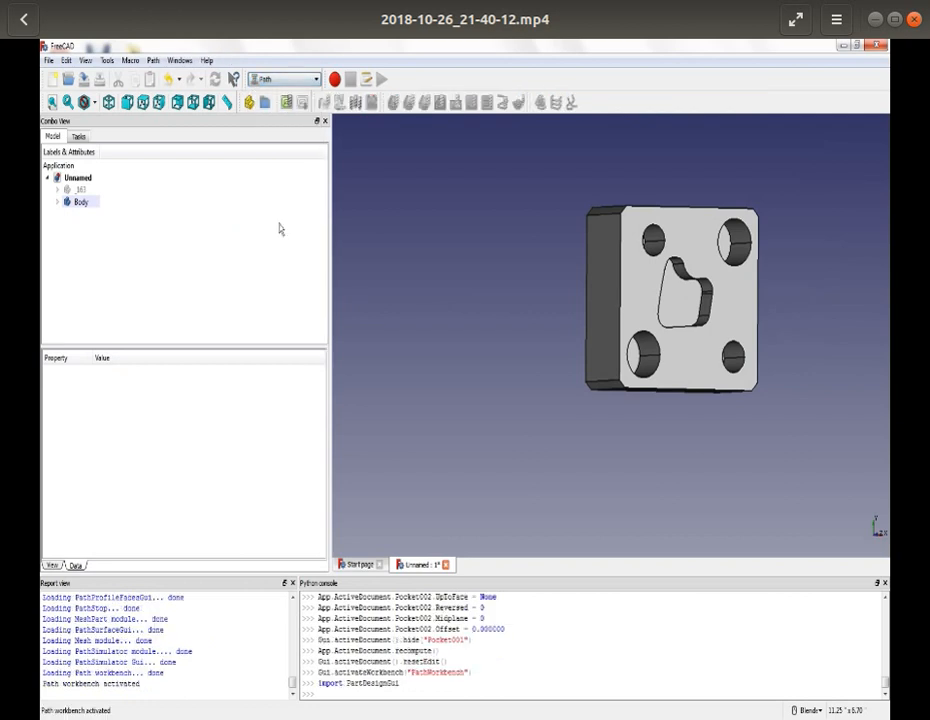
click(287, 102)
click(484, 387)
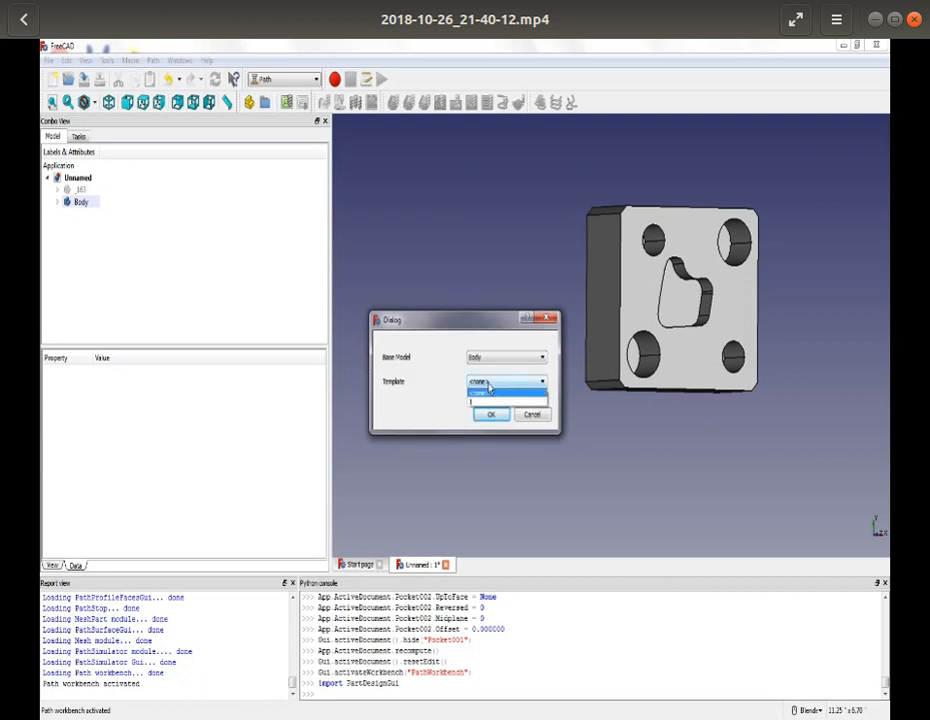
click(484, 401)
click(490, 416)
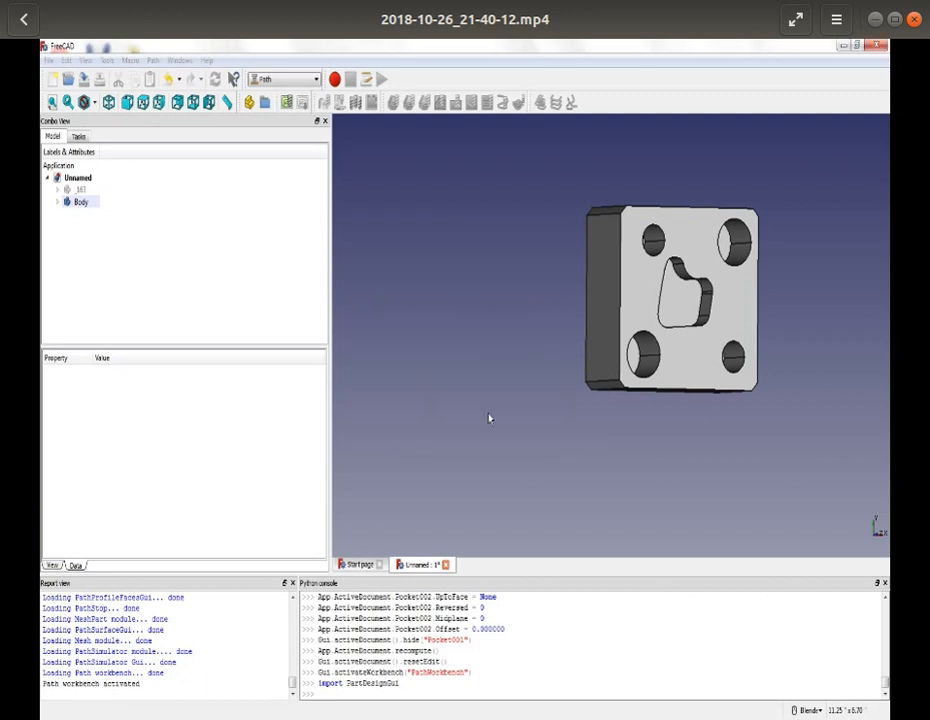
click(620, 207)
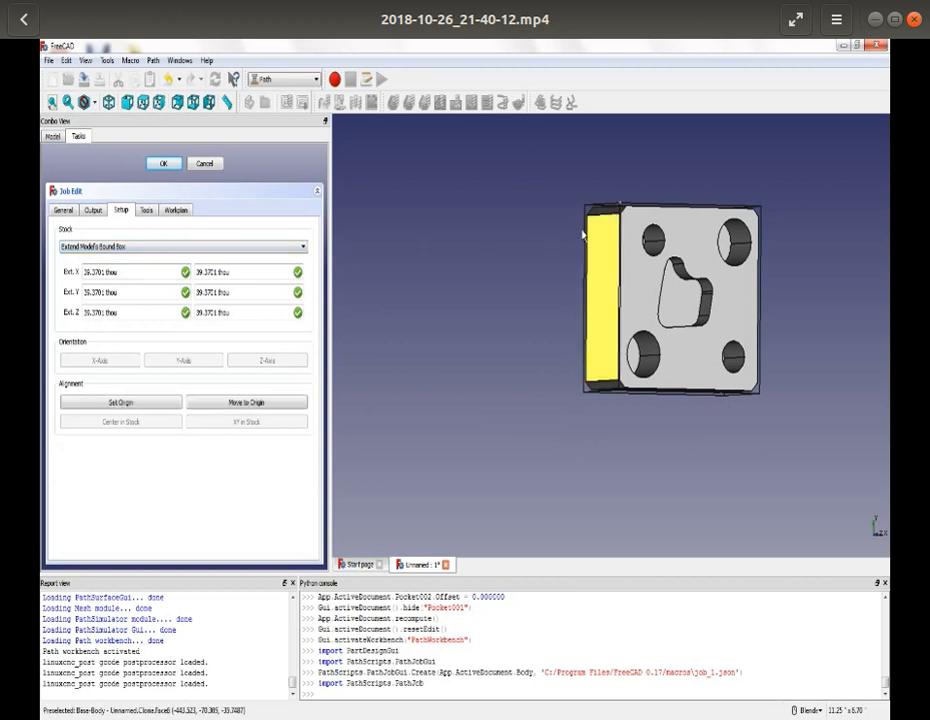
click(139, 403)
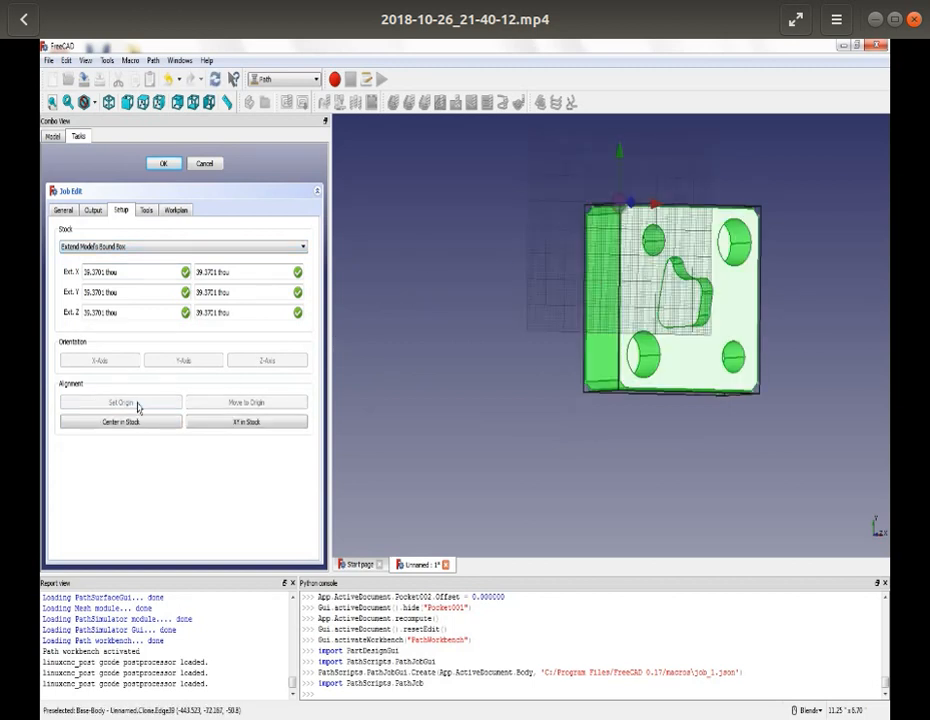
- Add tool controllers to the job for the 3/8 End Mill and the 1/4" EndMill from the tool library
click(146, 210)
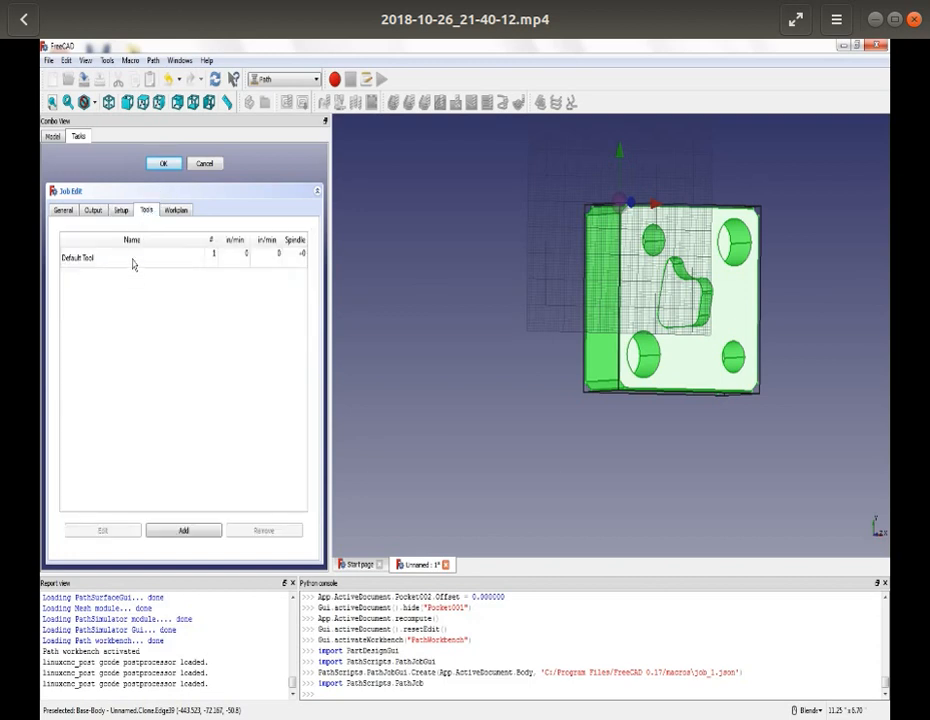
click(133, 258)
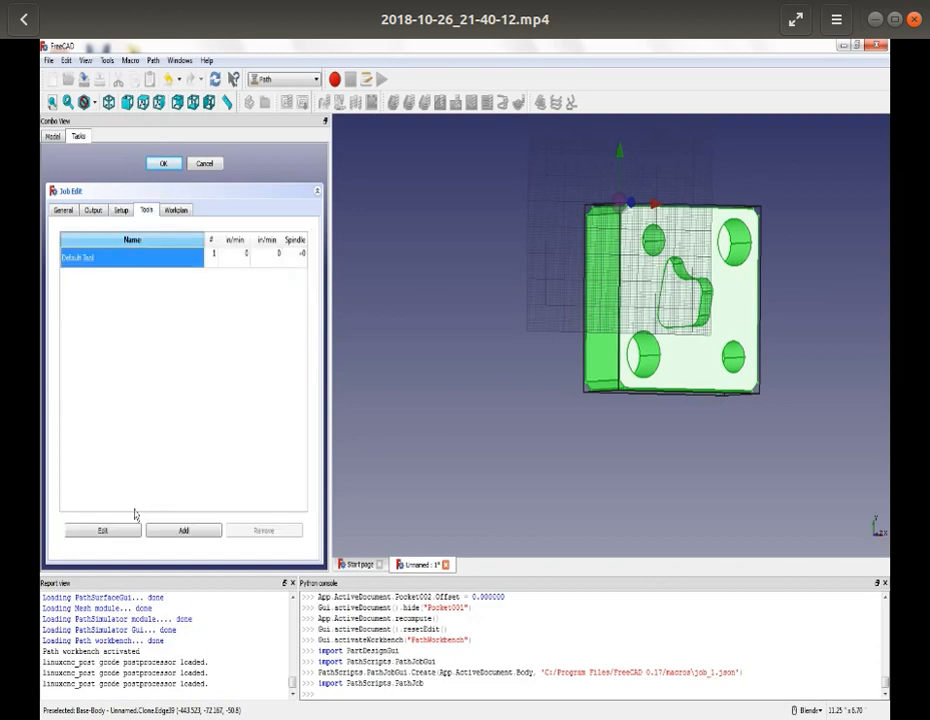
click(167, 532)
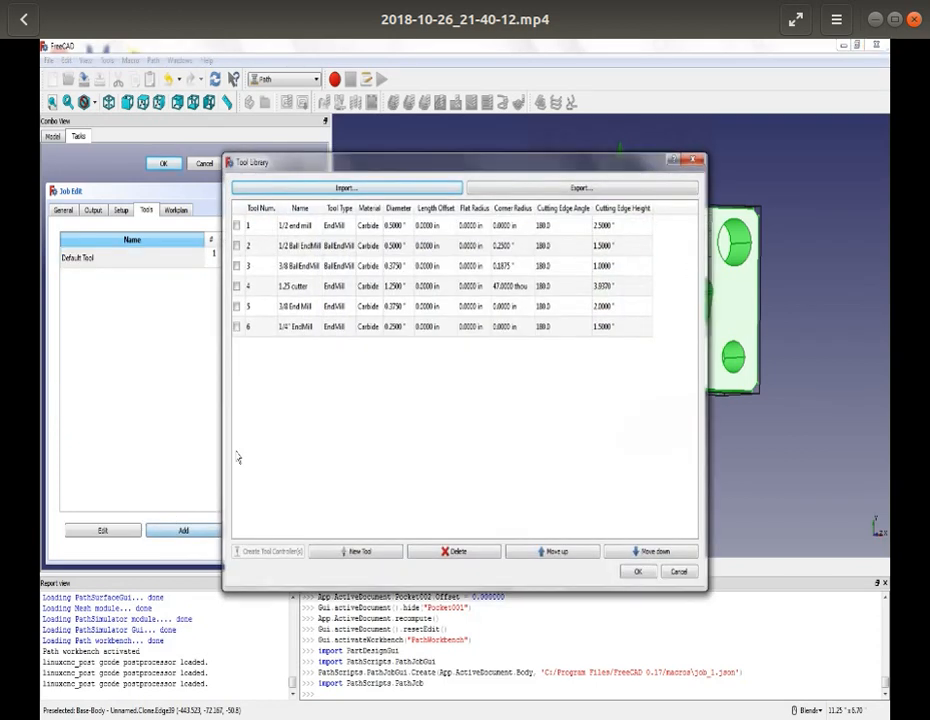
click(237, 327)
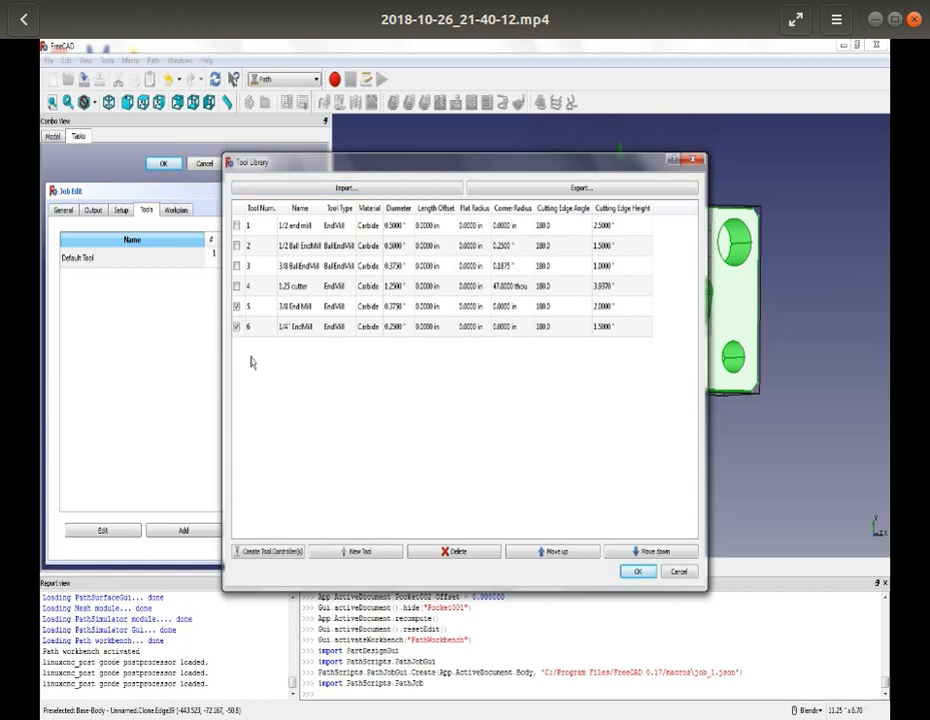
click(273, 552)
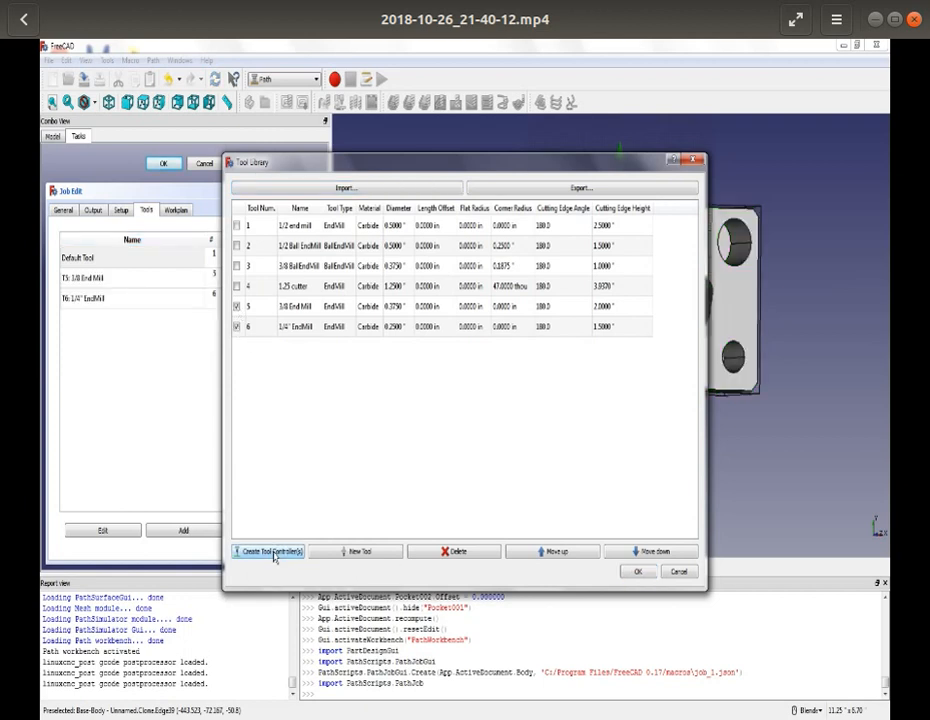
click(637, 571)
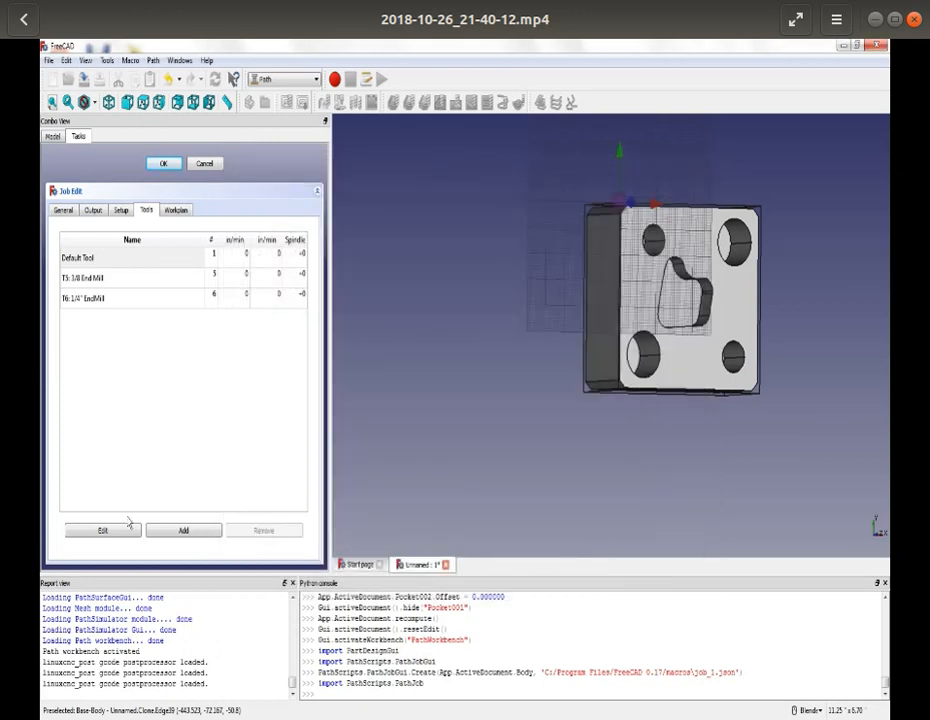
- Remove the Default Tool from the job's tools and accept the job settings
click(130, 258)
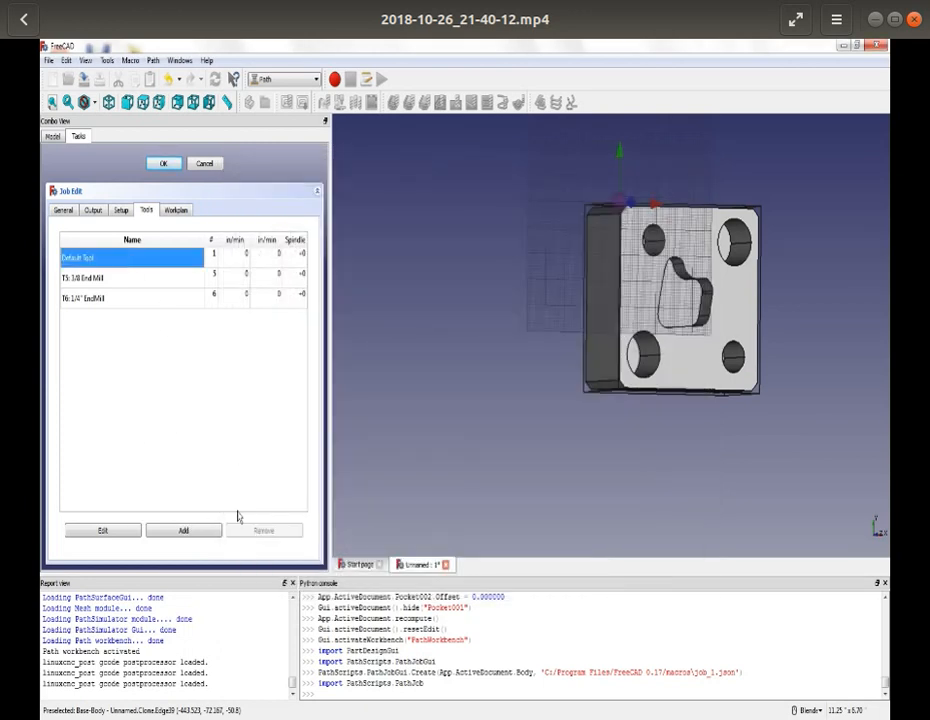
click(129, 276)
click(131, 262)
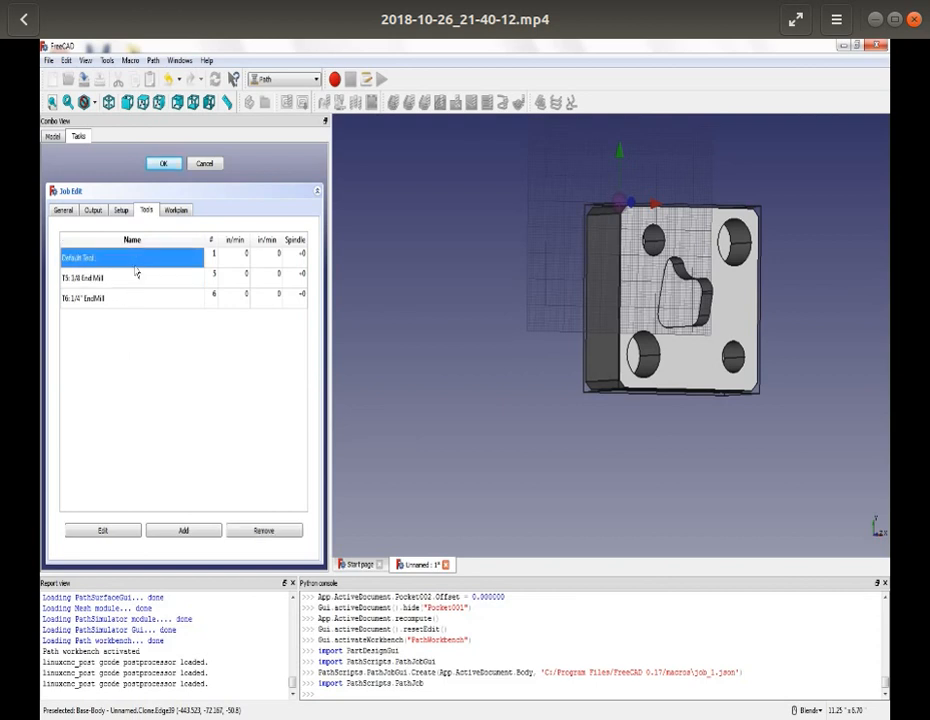
click(263, 530)
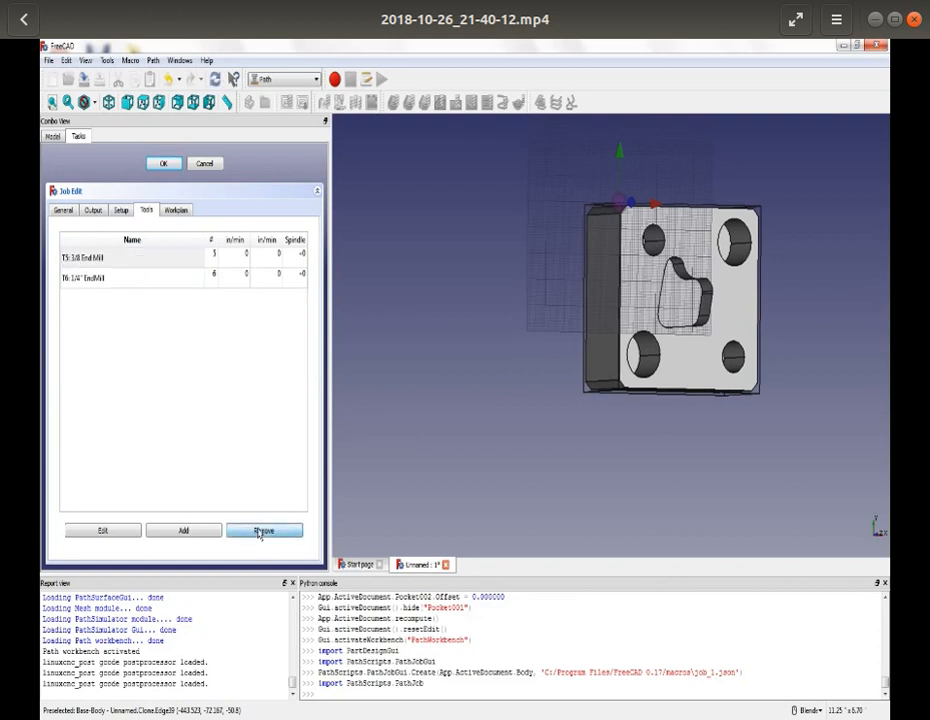
click(164, 164)
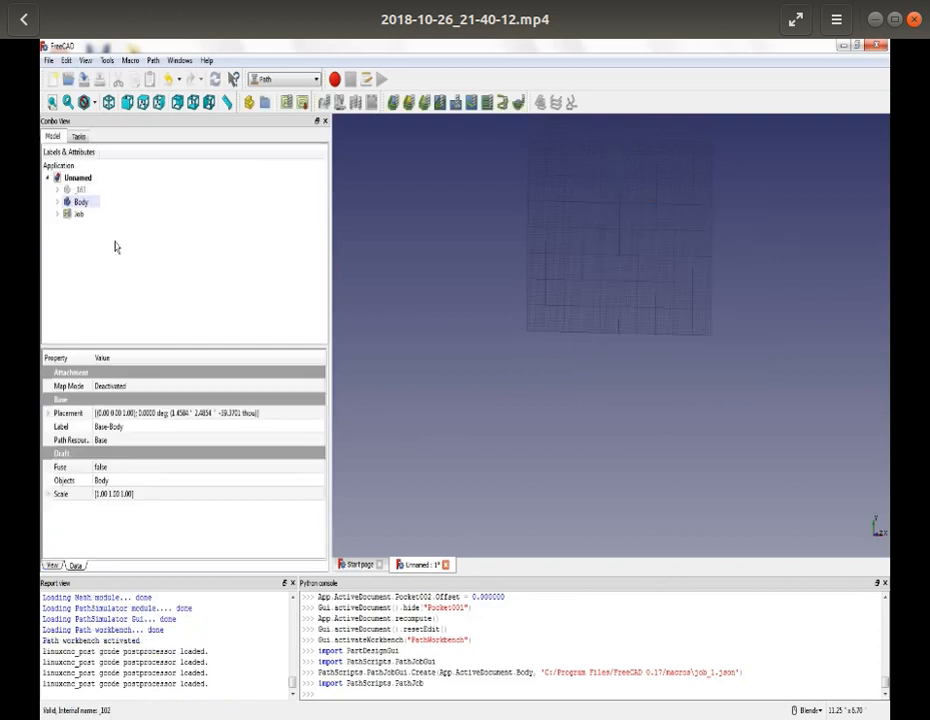
- Expand Job in the model tree and make its Base-Body visible
click(58, 215)
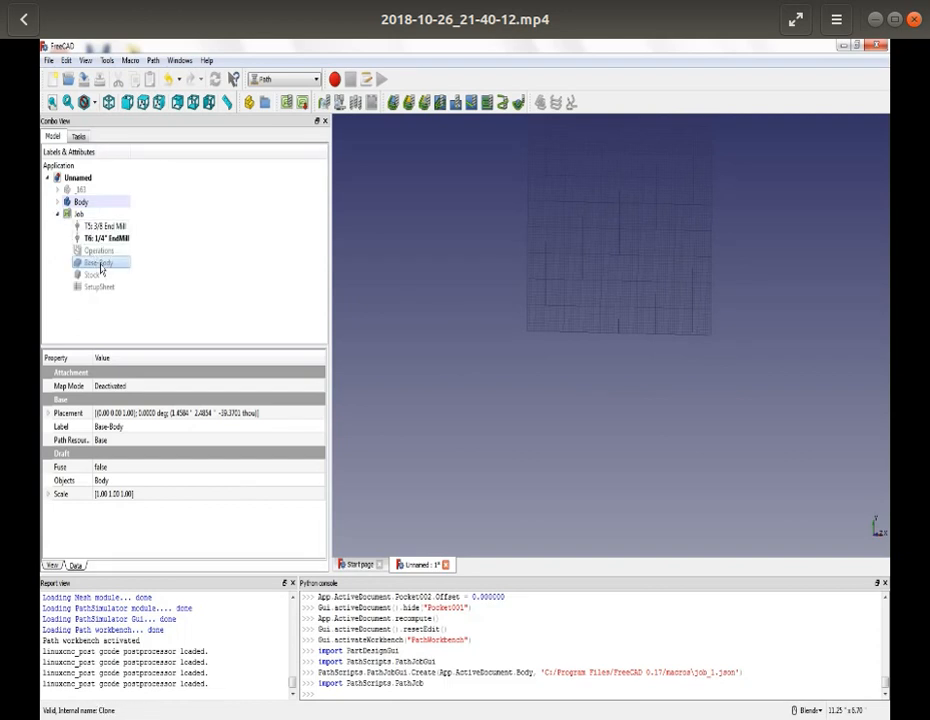
key(space)
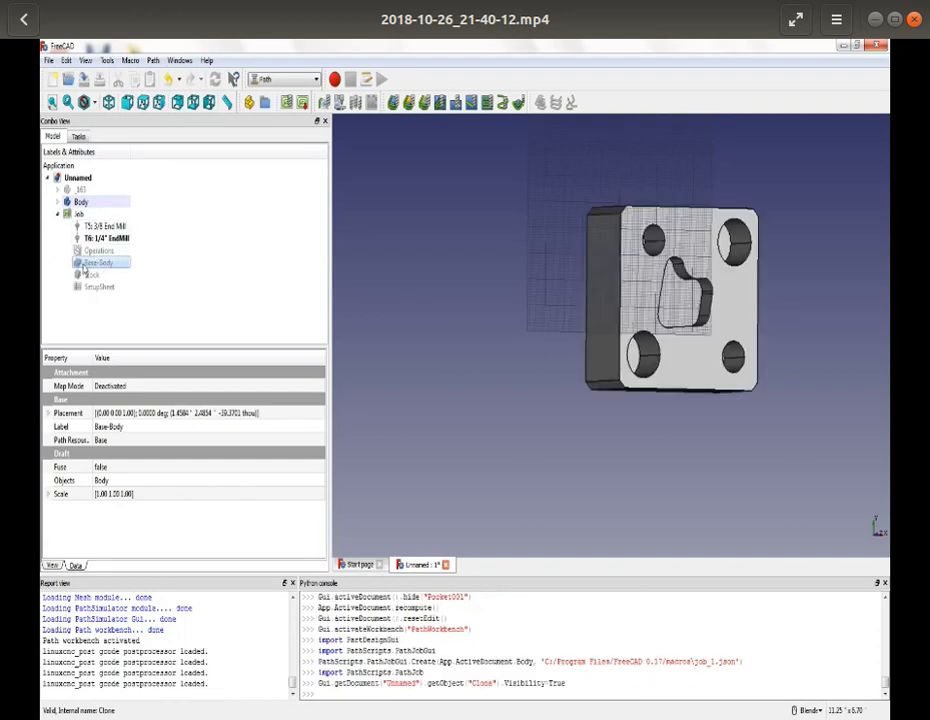
key(space)
key(space)
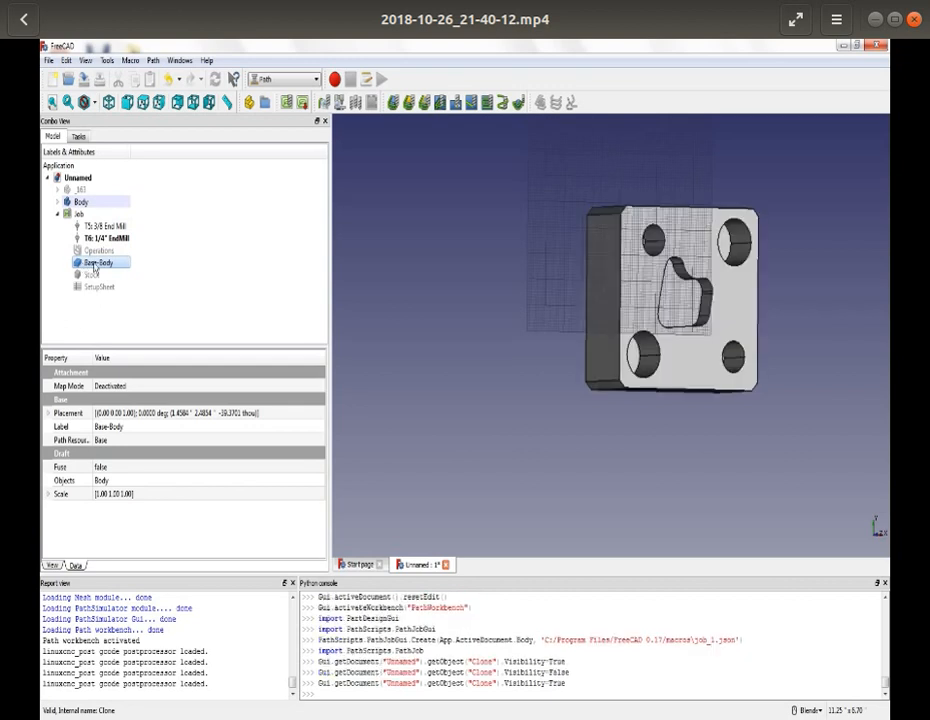
key(space)
key(space)
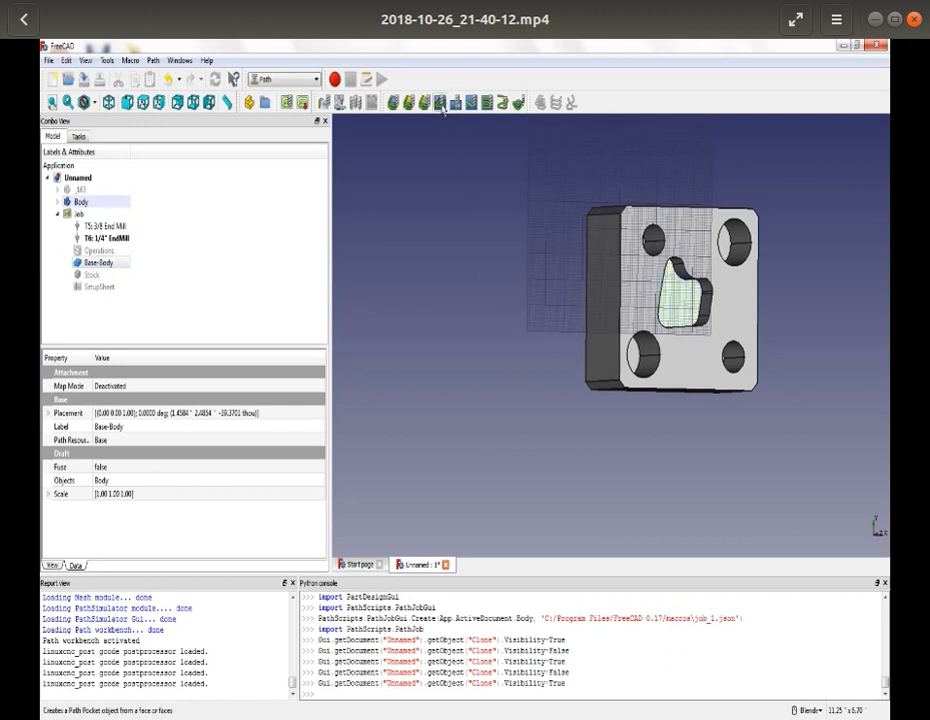
- Create a pocket operation on the central pocket's floor with the 1/4" EndMill, a 25 percent step over and the Grid pattern
click(442, 106)
click(485, 381)
click(484, 402)
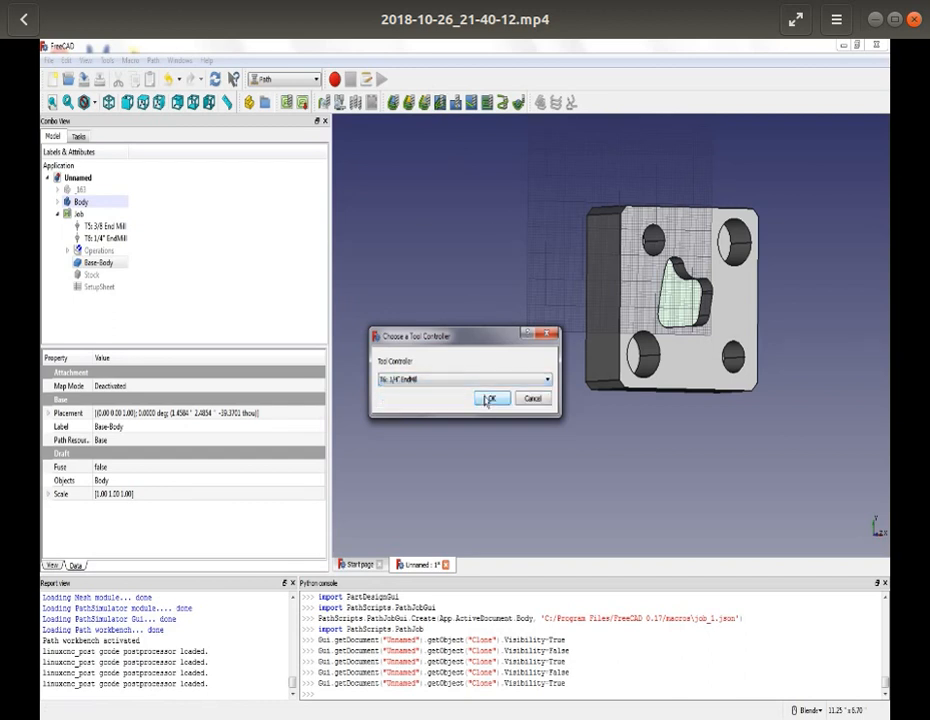
click(489, 399)
drag(128, 386, 92, 390)
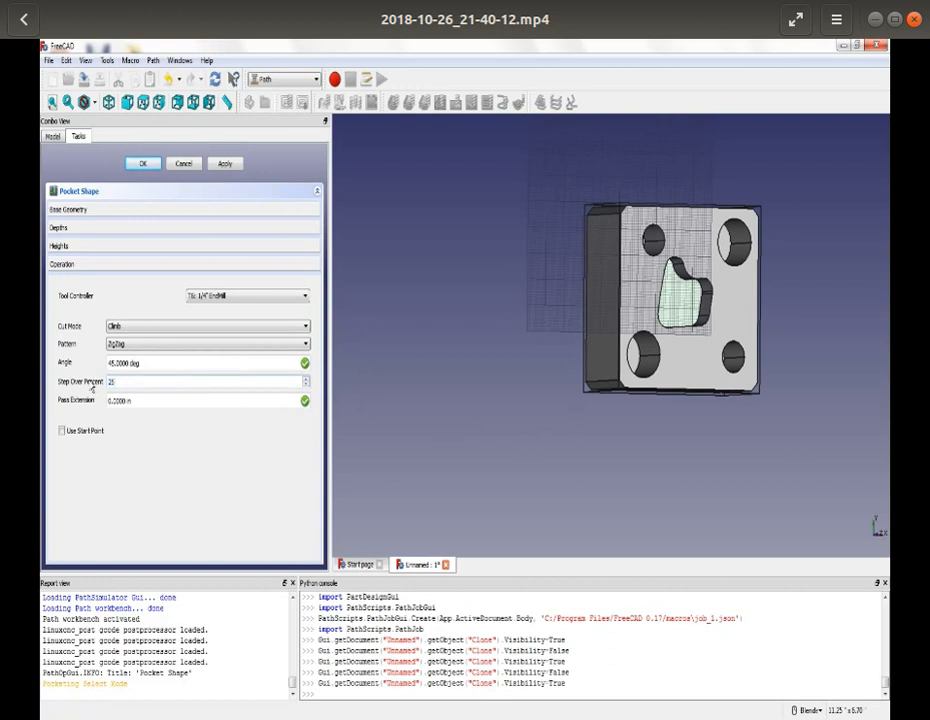
click(150, 345)
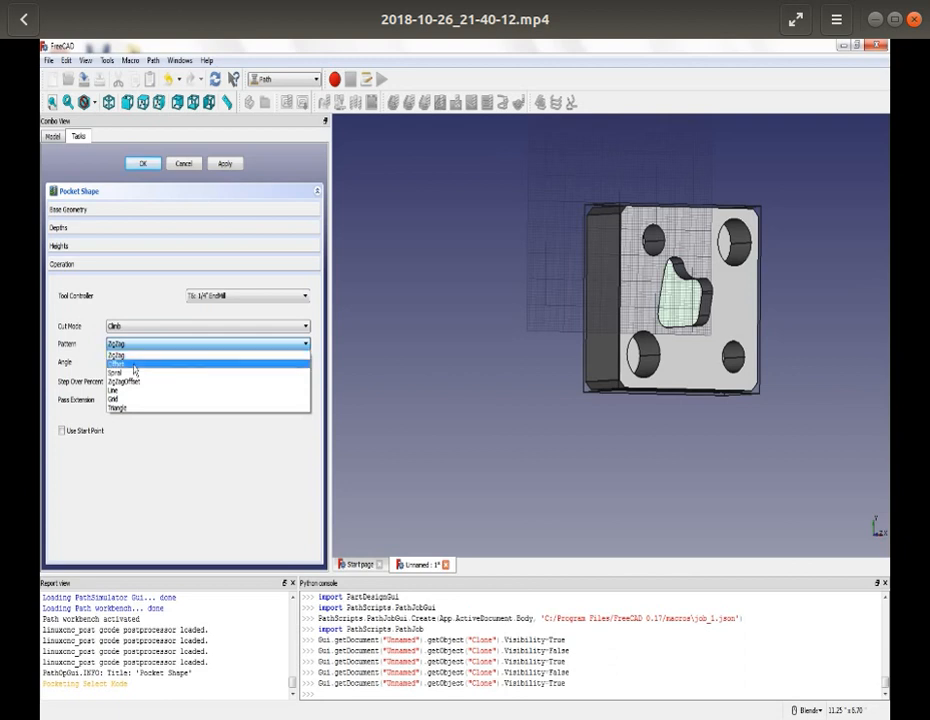
click(118, 398)
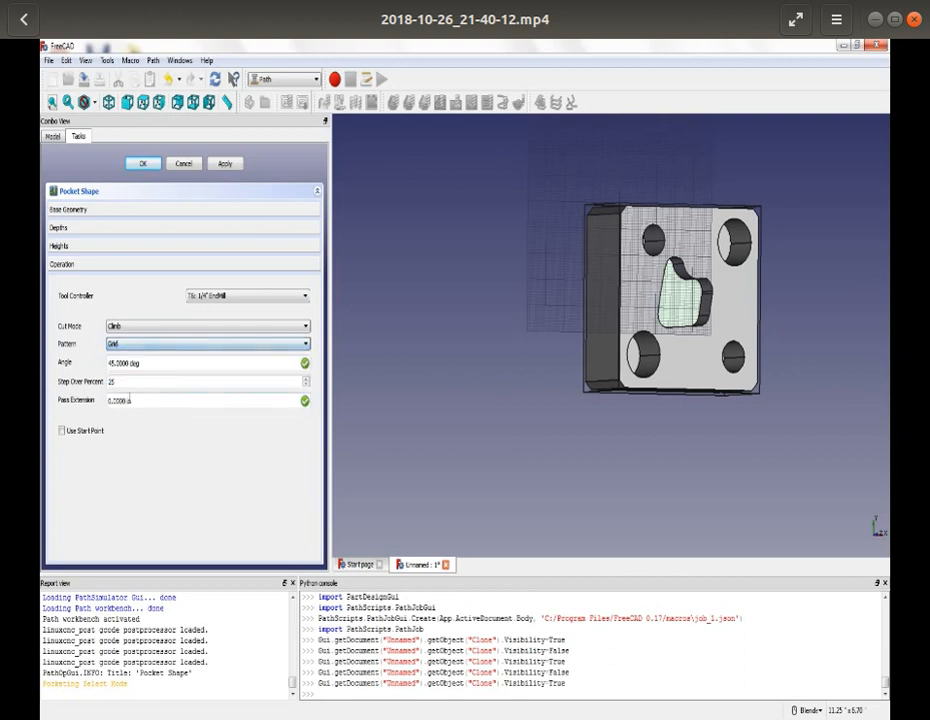
- Set the central pocket operation's step down to .02" and calculate its toolpath
click(149, 229)
click(288, 308)
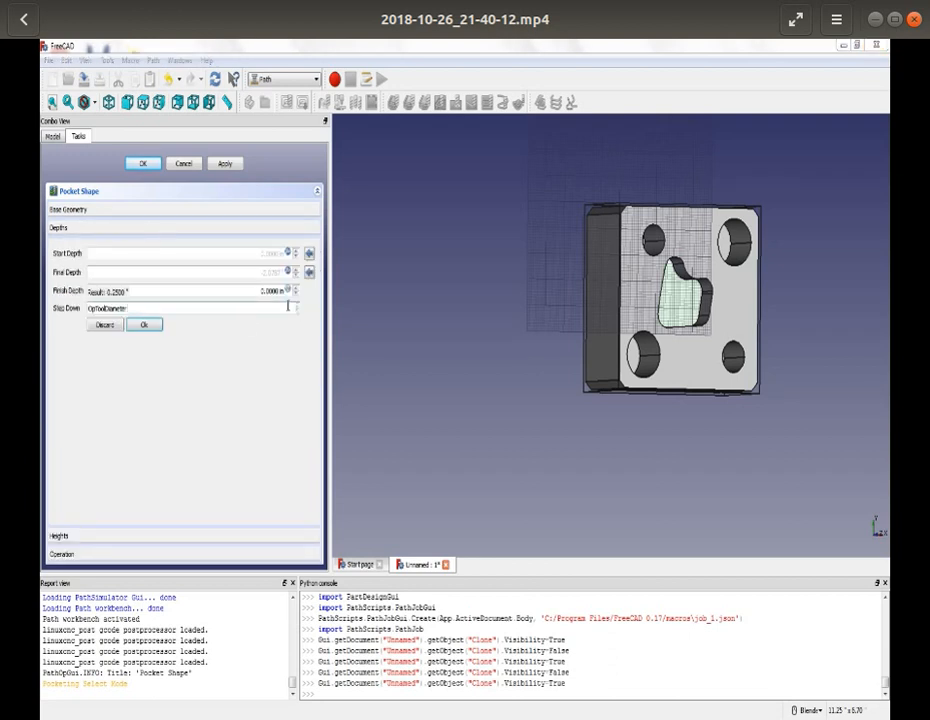
drag(288, 308, 75, 312)
key(BackSpace)
text(0.2")
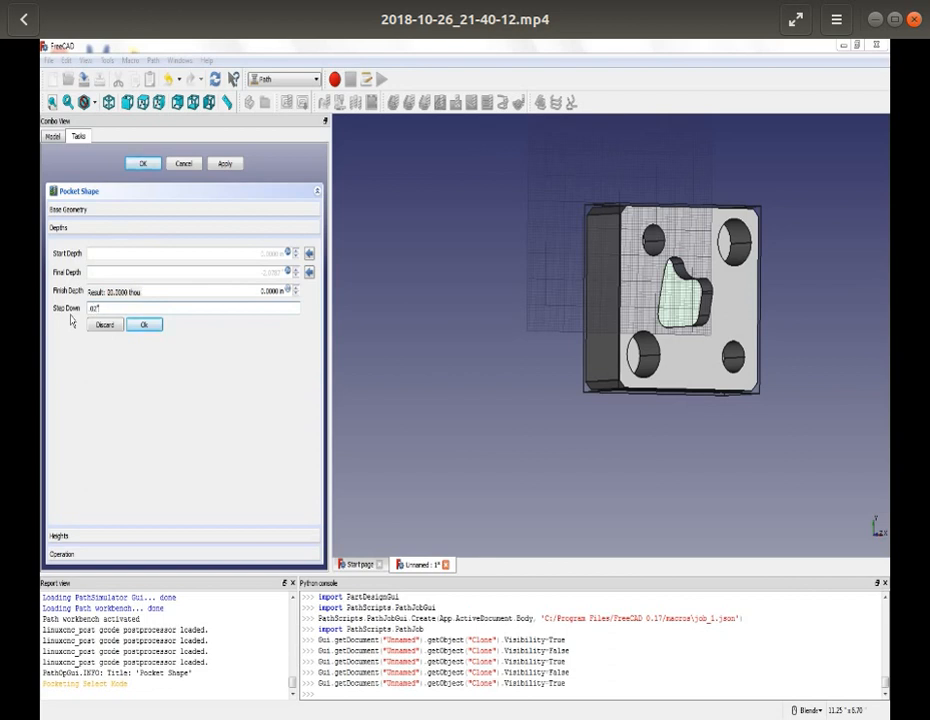
key(Return)
click(229, 162)
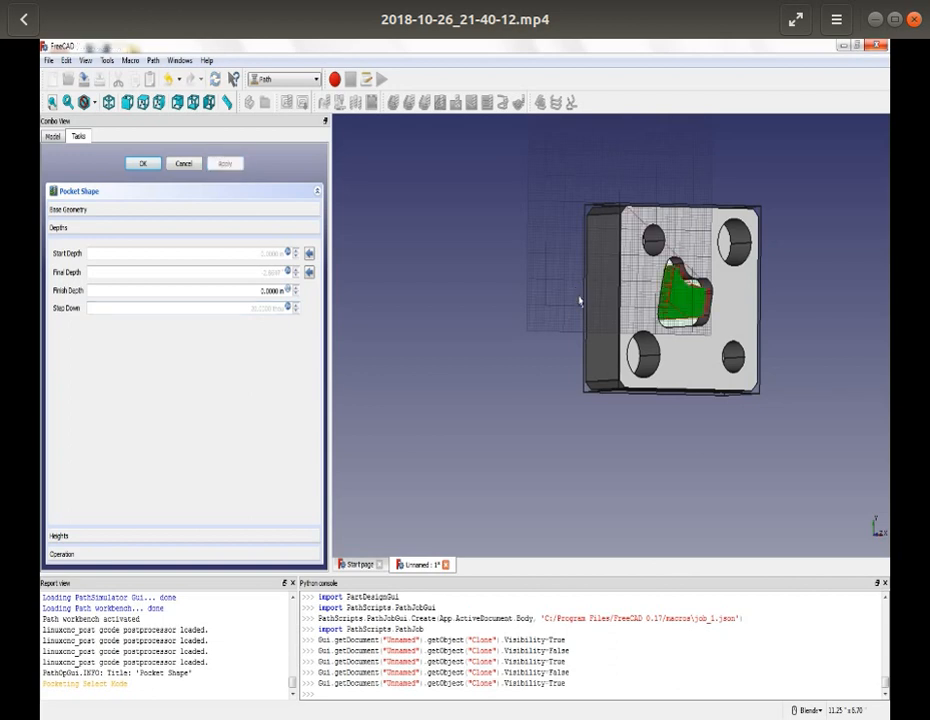
- Switch the central pocket's pattern to Offset, recalculate the toolpath and accept the operation
middle_drag(586, 250, 795, 345)
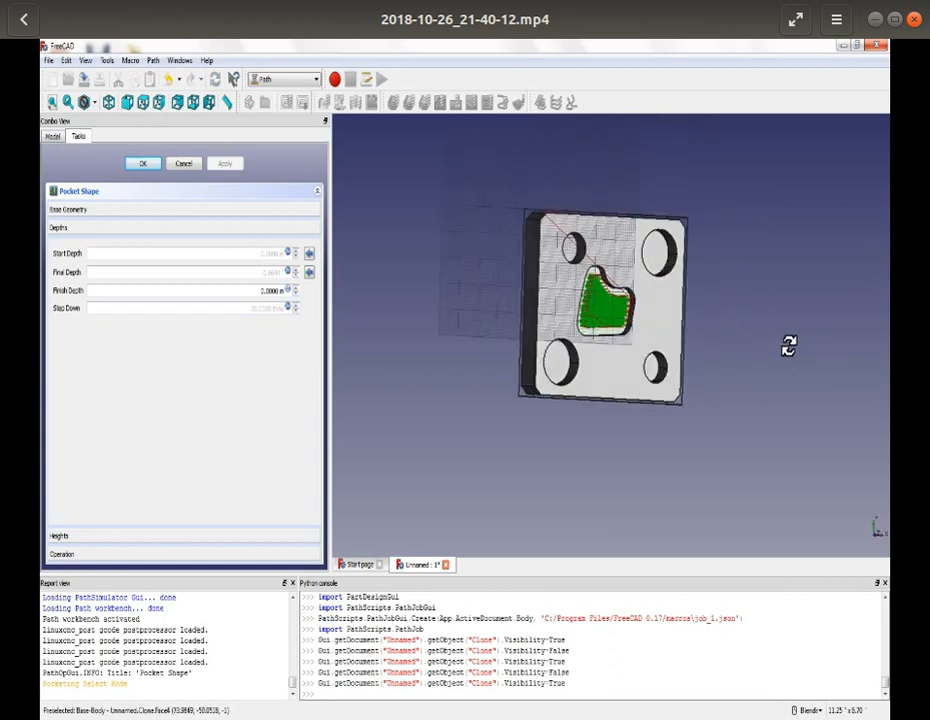
scroll(587, 307, up, 8)
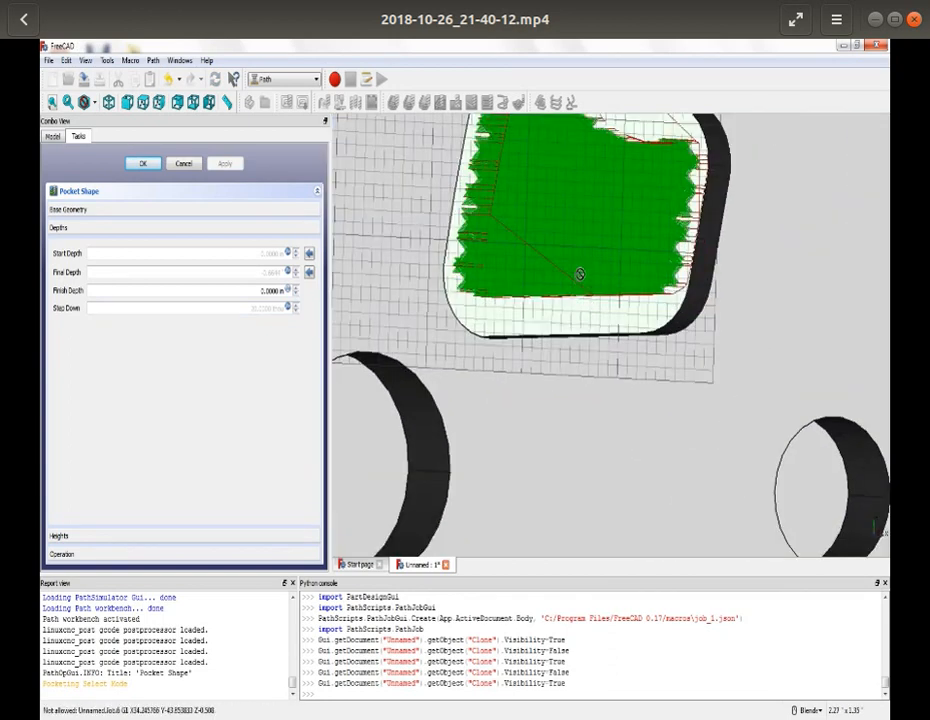
scroll(579, 274, down, 2)
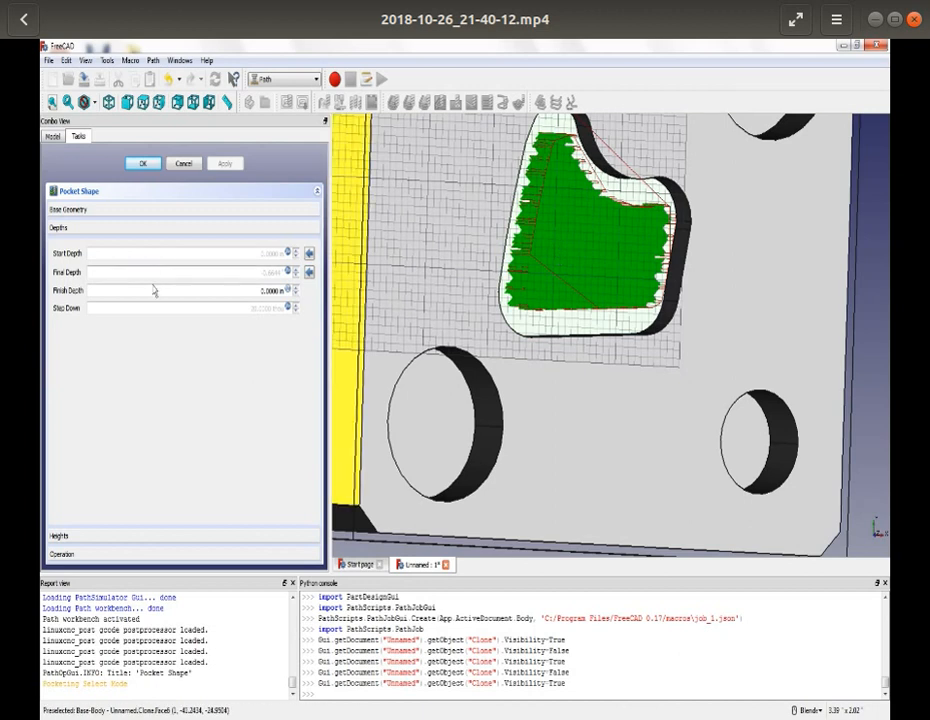
click(118, 553)
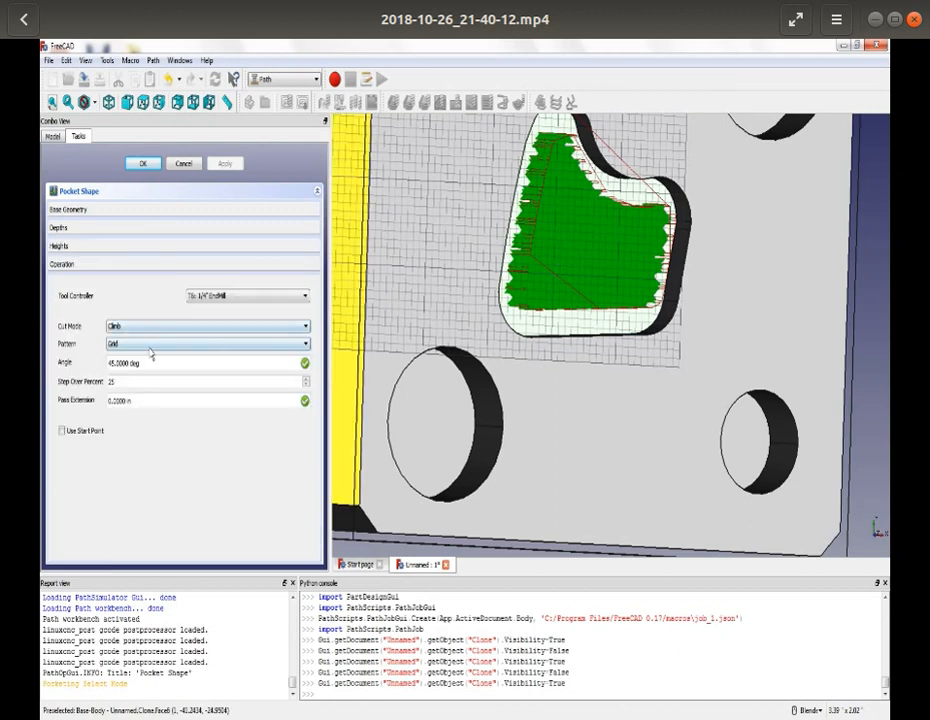
click(150, 346)
click(146, 364)
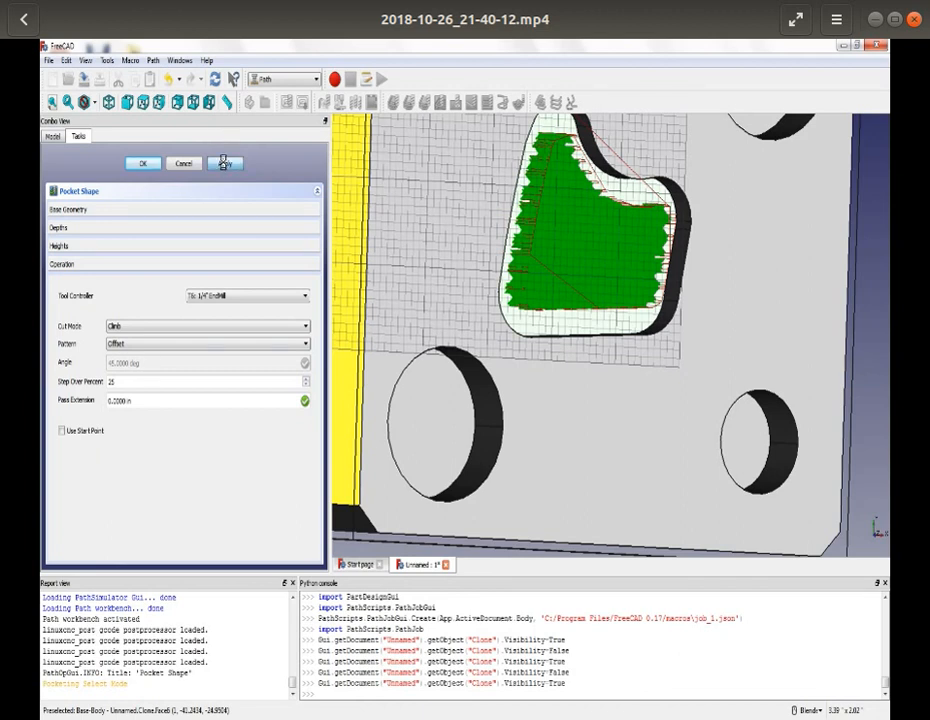
click(225, 163)
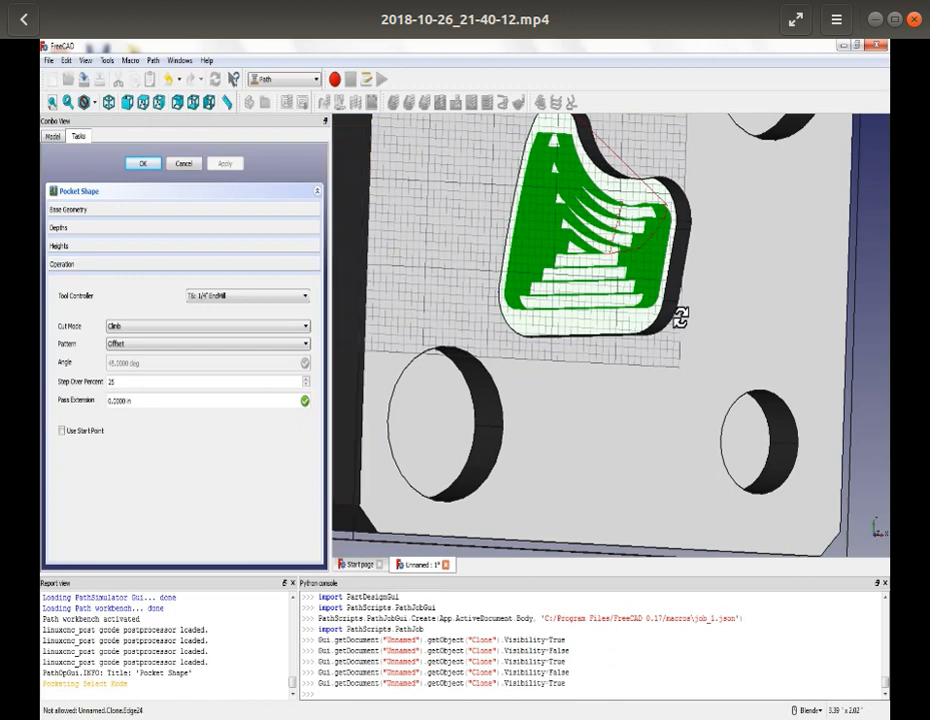
middle_drag(677, 316, 675, 317)
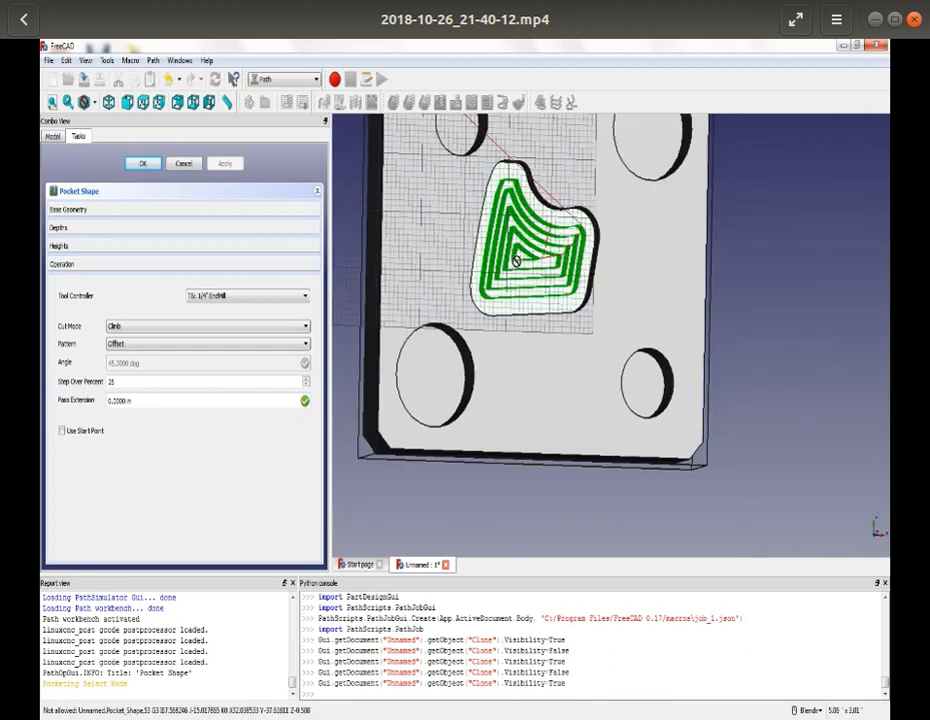
click(142, 164)
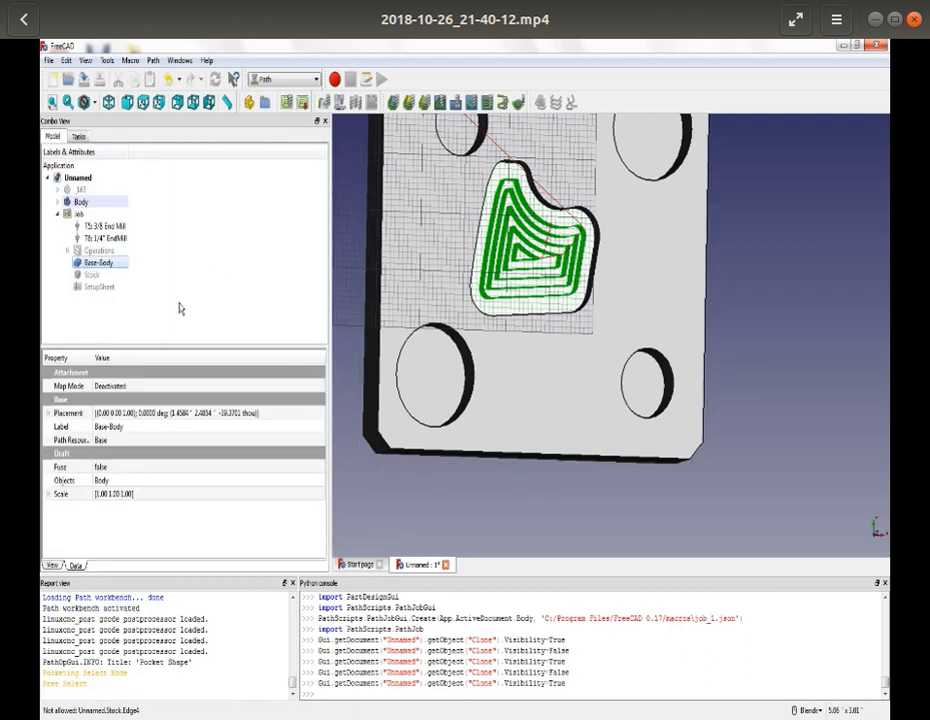
- Create a pocket operation on the floors of the four corner holes with the 3/8 End Mill and open its depth settings
click(432, 383)
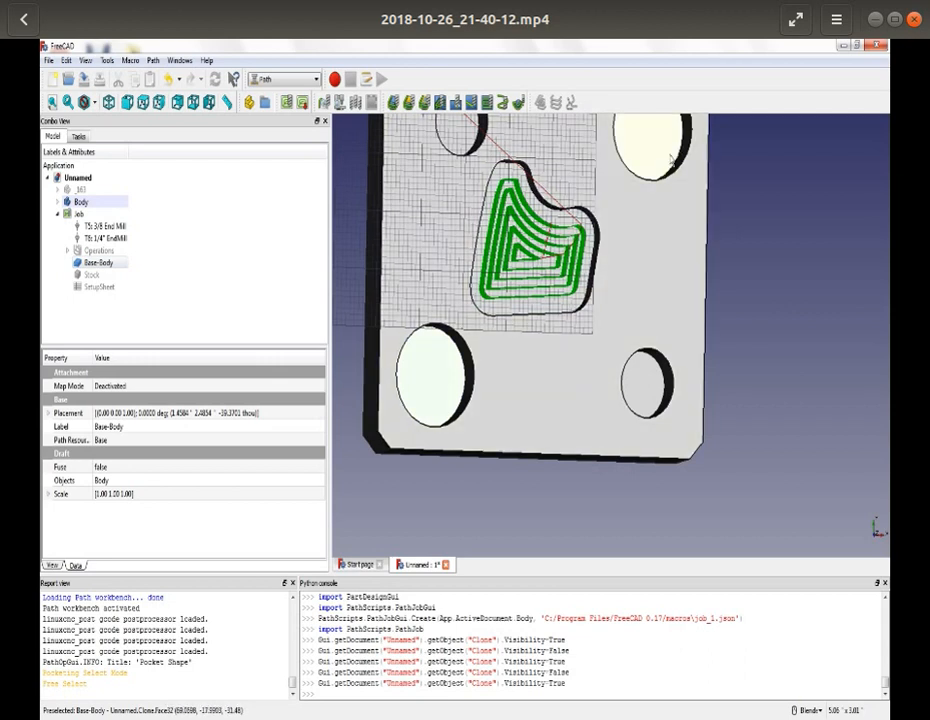
scroll(424, 258, down, 3)
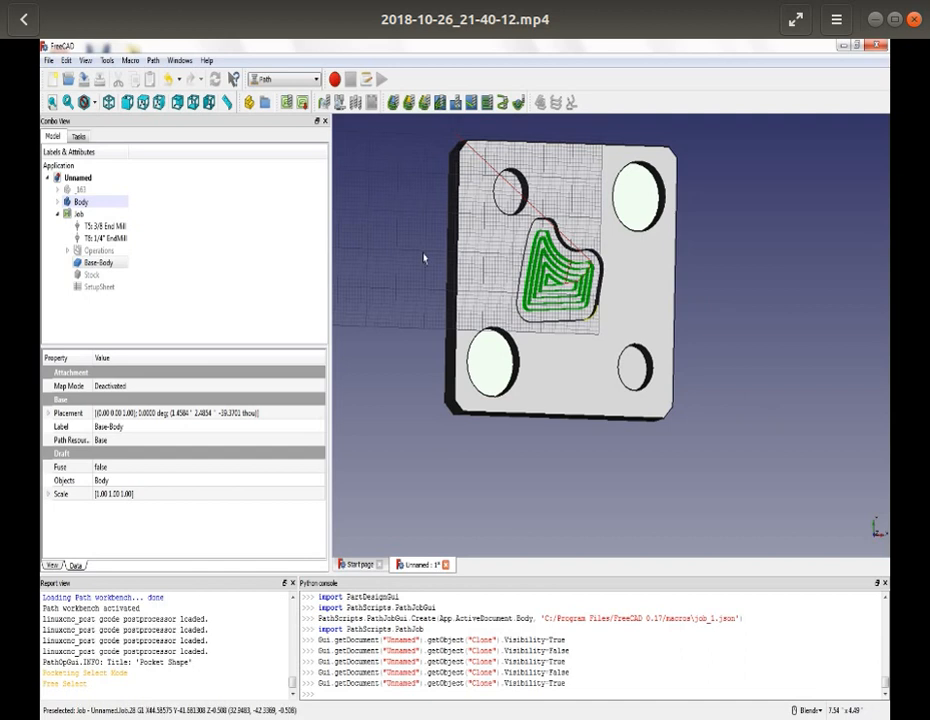
click(440, 102)
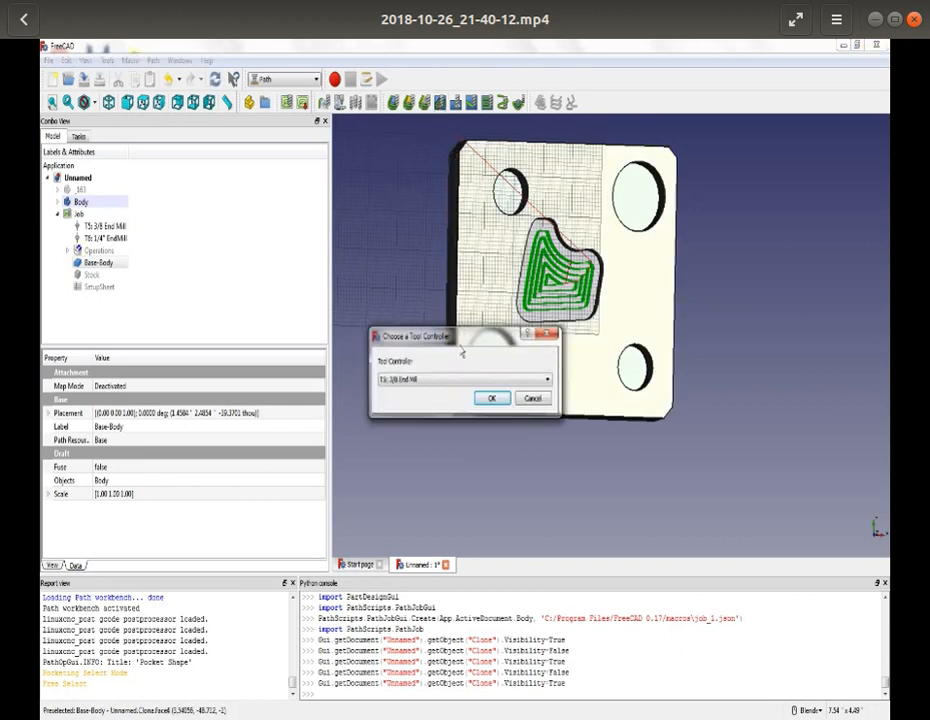
click(497, 401)
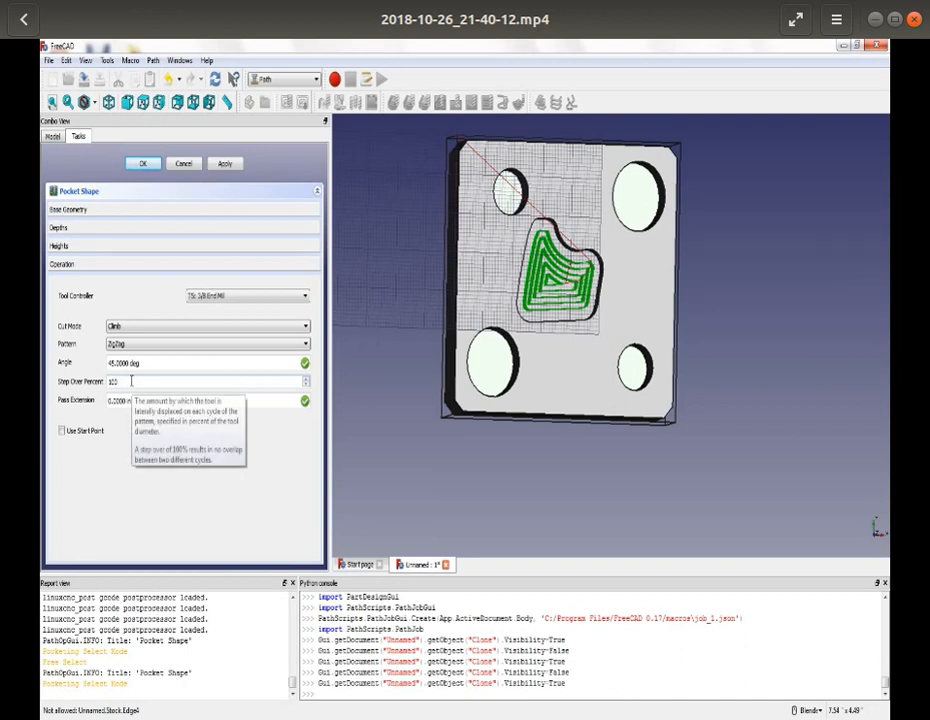
click(137, 228)
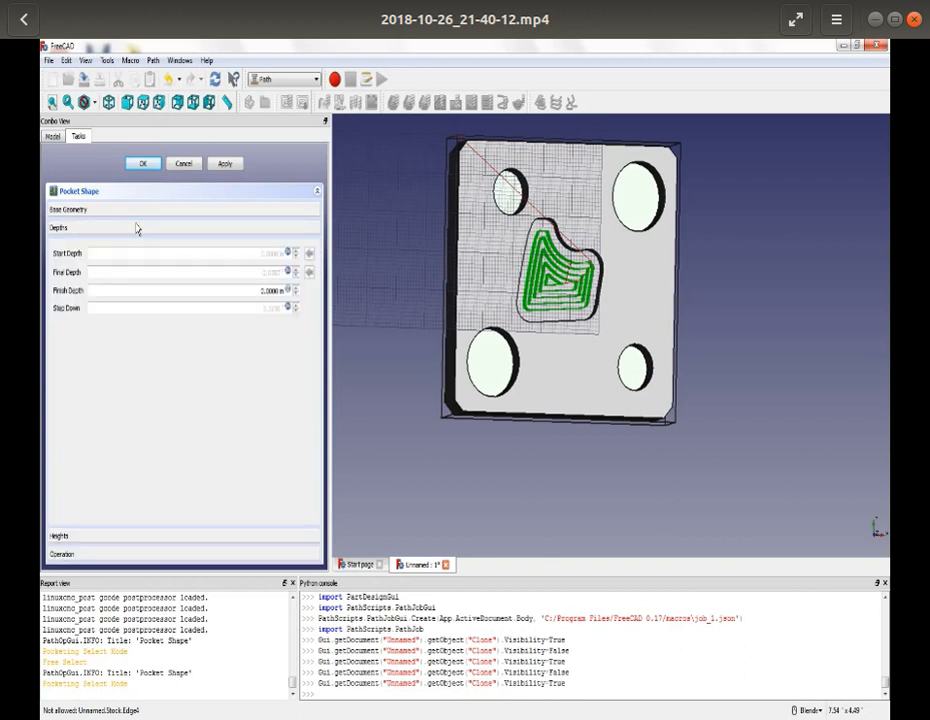
- Try to set the corner holes' pocket step down to 0.02" and apply it
click(287, 308)
drag(139, 308, 61, 307)
text(0.01")
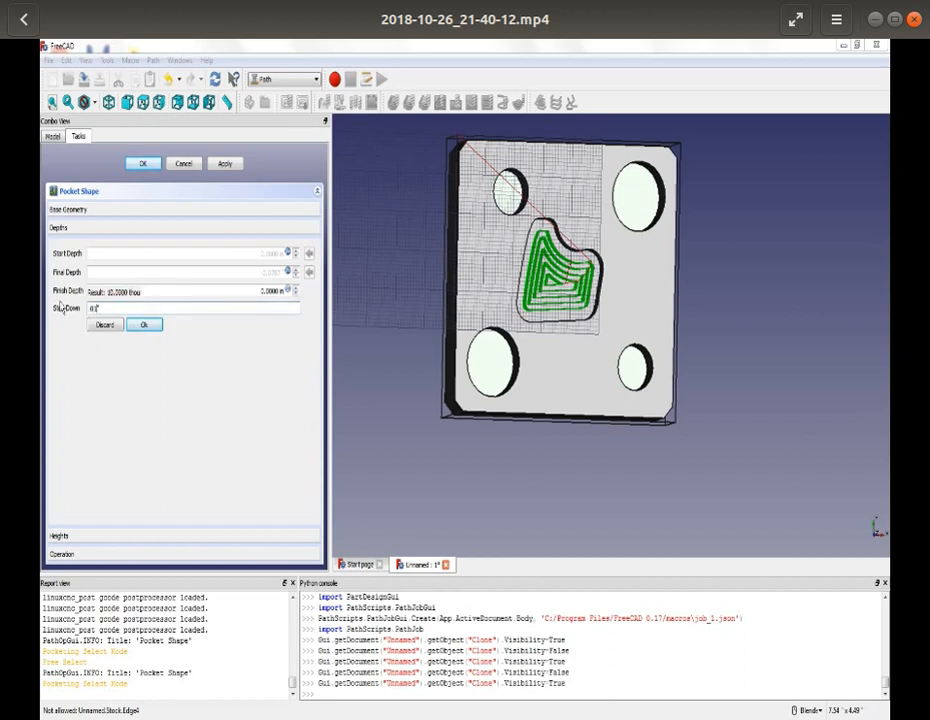
key(Left)
key(BackSpace)
text(2)
click(219, 162)
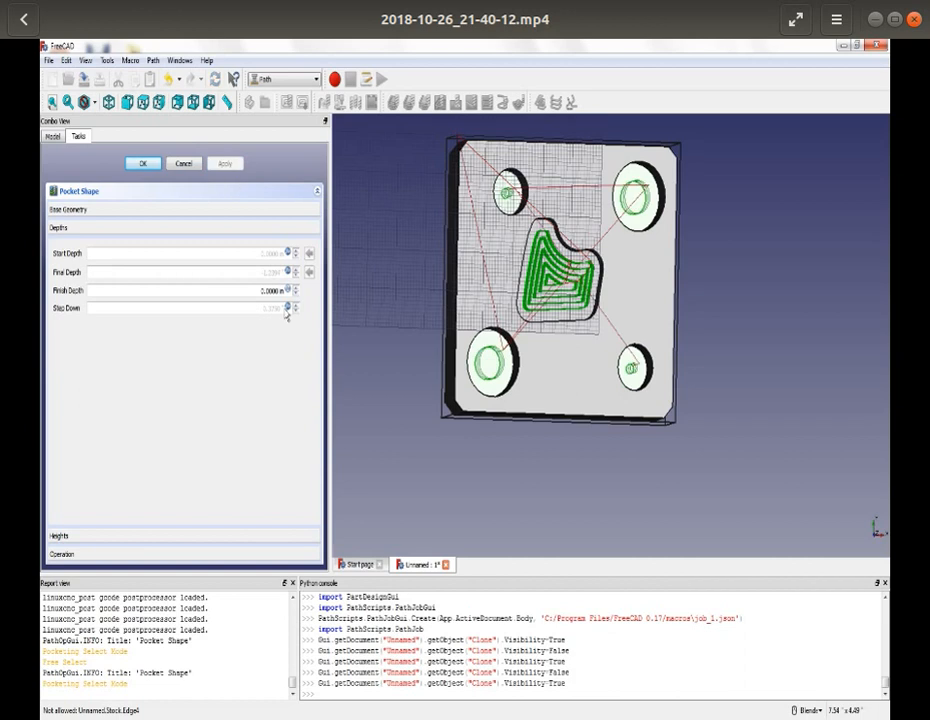
- Enter .02" as the step down of the corner holes' pocket, recalculate the toolpath and accept the operation
middle_drag(621, 484, 624, 471)
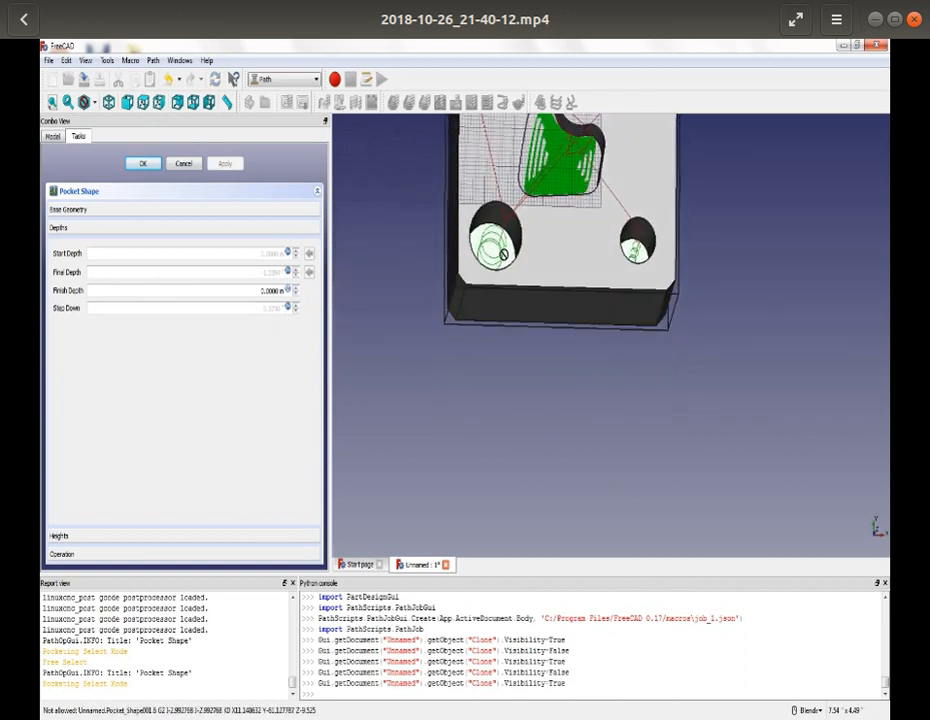
click(289, 307)
drag(289, 307, 49, 314)
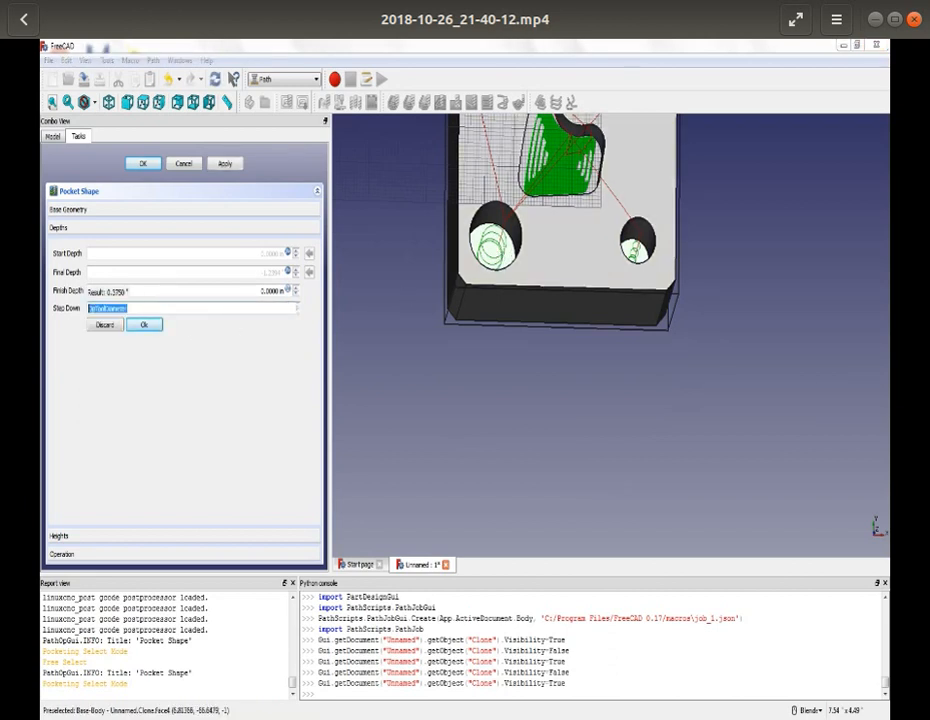
key(BackSpace)
text(.02")
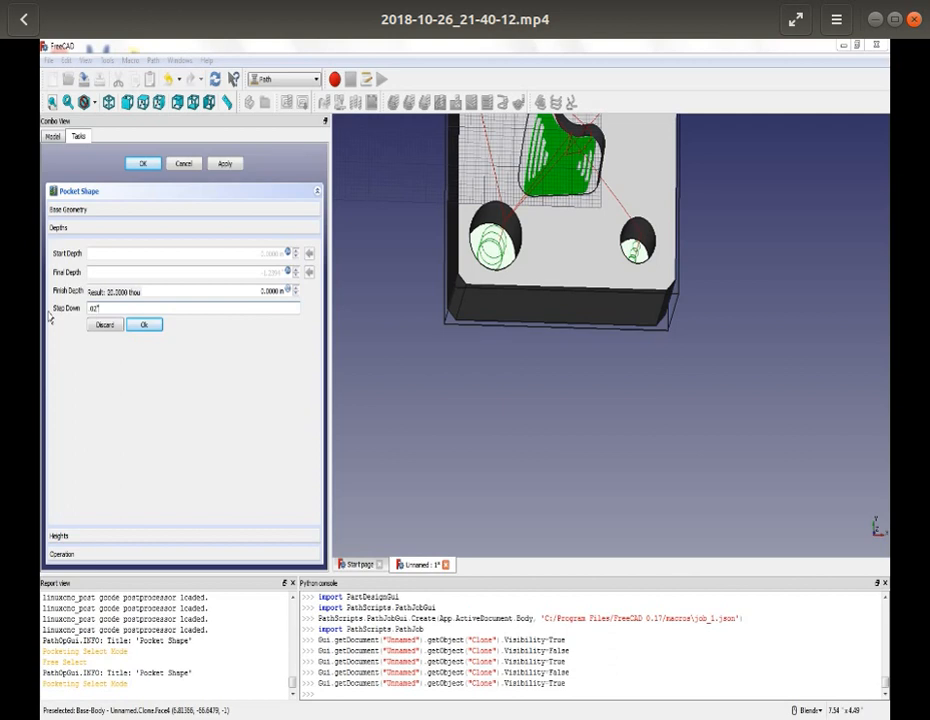
key(Return)
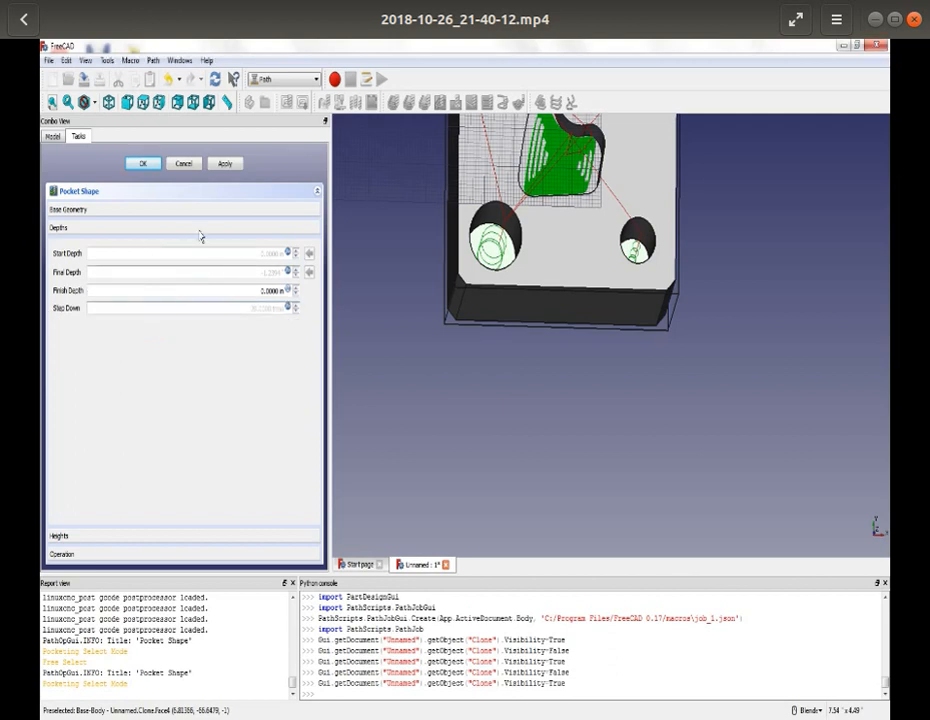
click(221, 164)
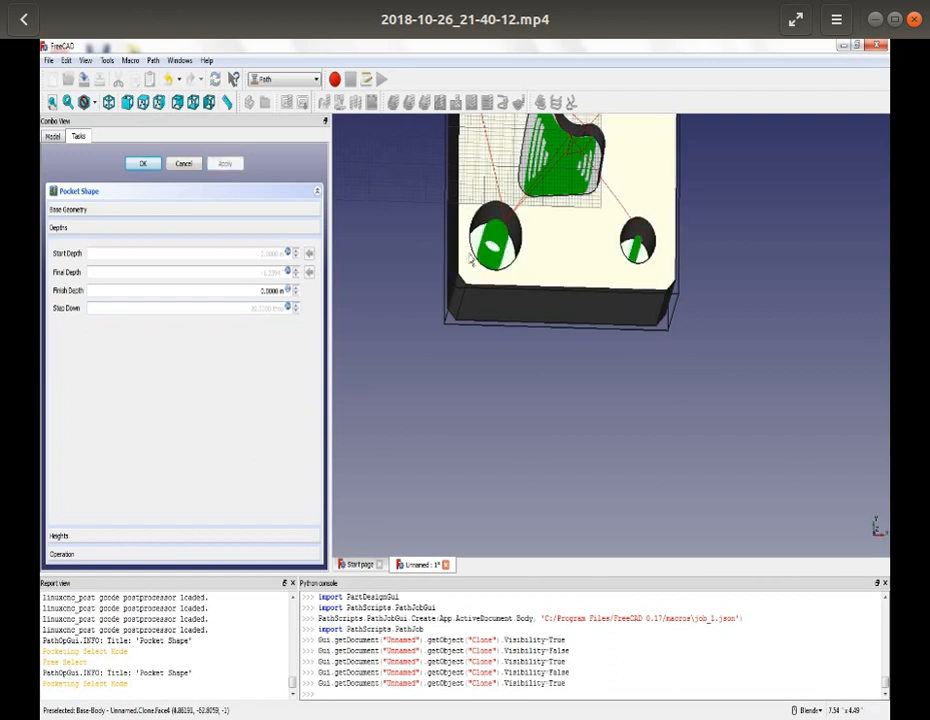
scroll(577, 322, down, 3)
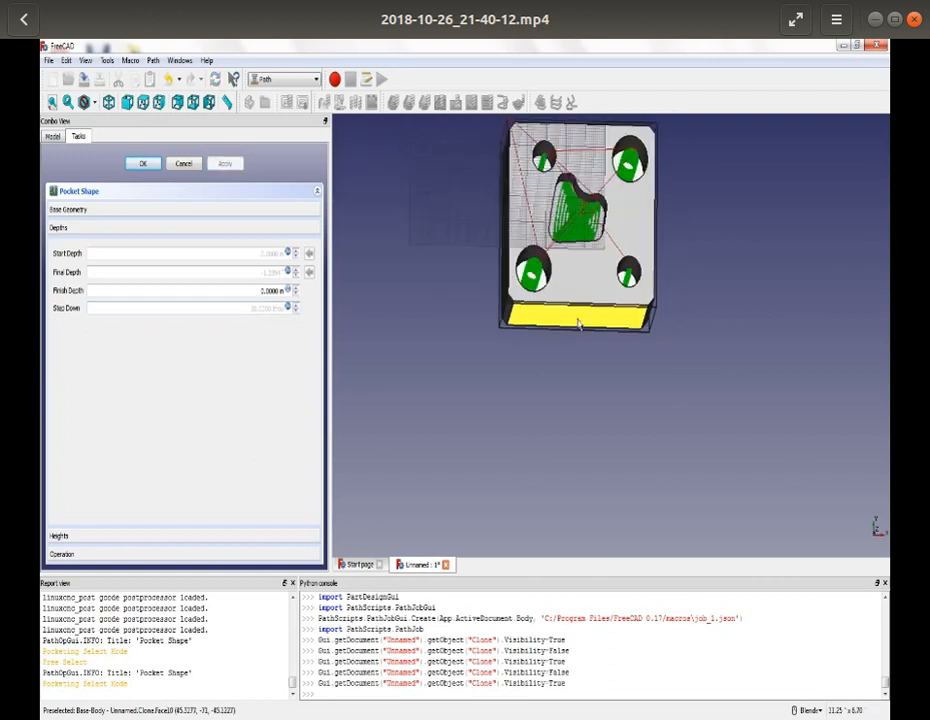
click(139, 164)
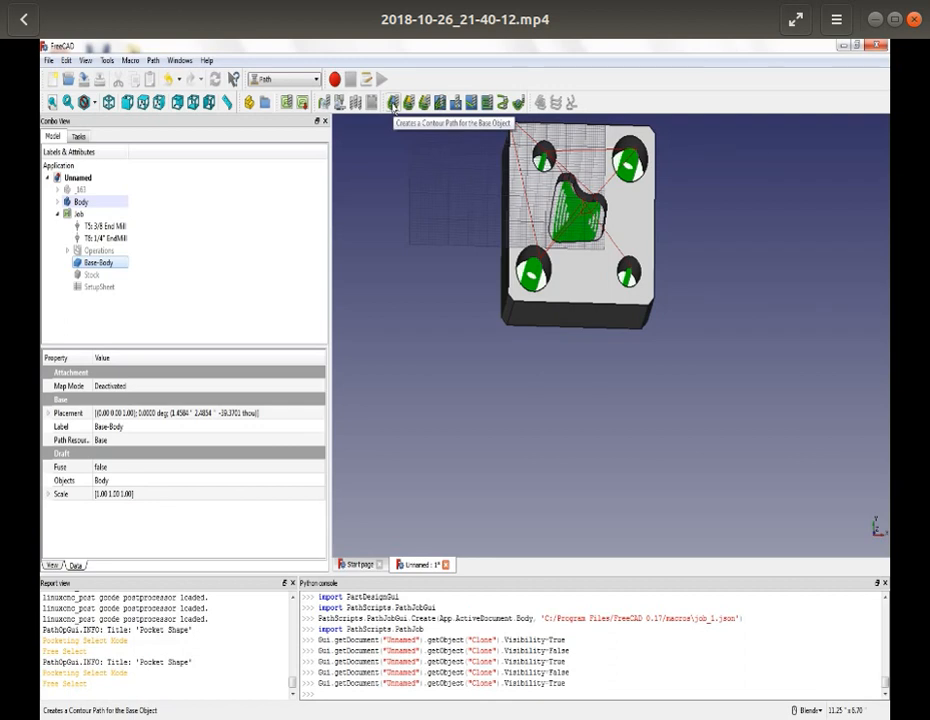
- Create a contour operation around the plate with the 3/8 End Mill and set its step down to .02"
click(393, 103)
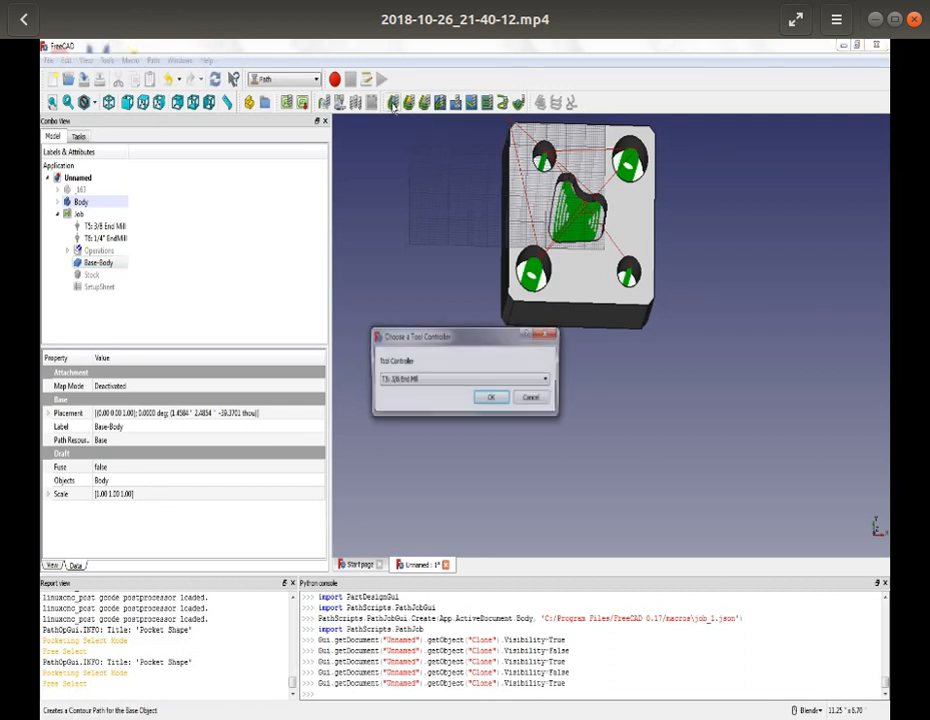
click(489, 398)
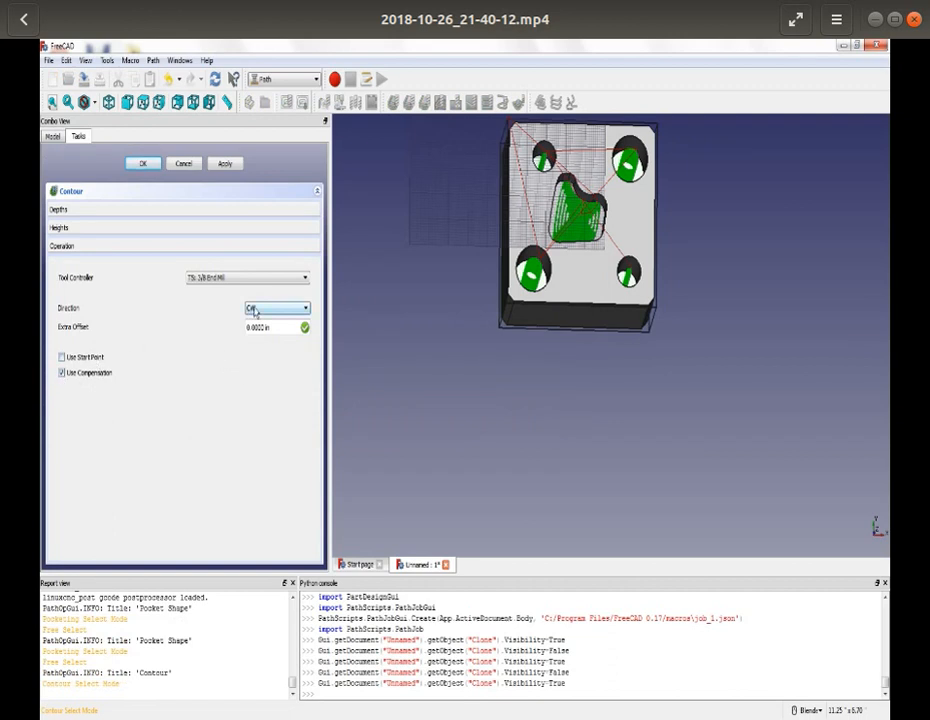
click(149, 209)
click(140, 272)
text(=OpToolDiameter)
drag(140, 272, 86, 273)
text(.2)
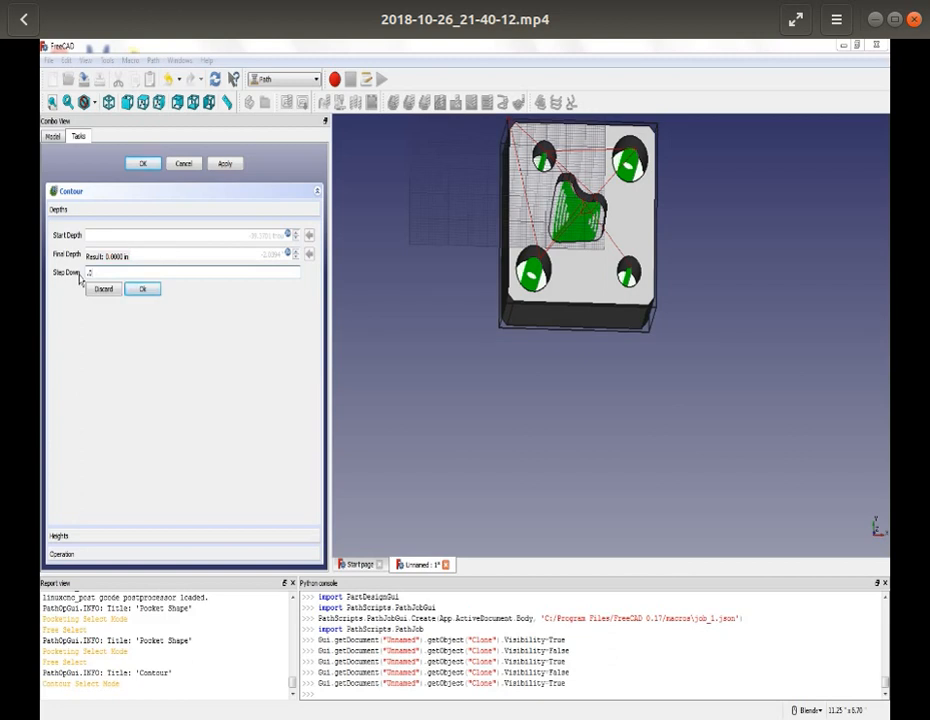
text(2)
key(Return)
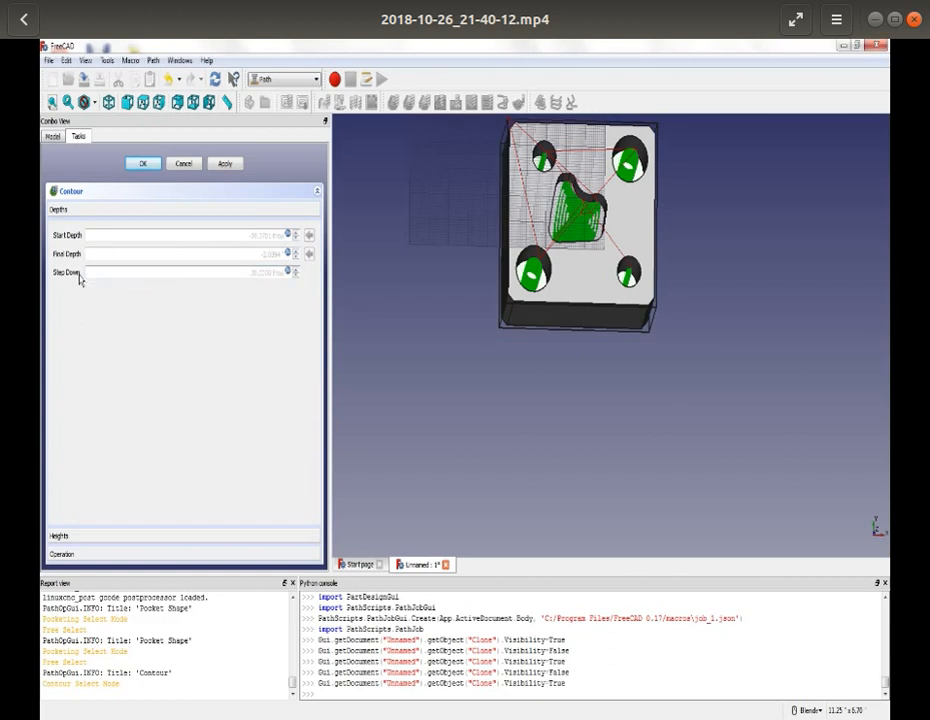
- Calculate the contour toolpath, inspect it around the plate and accept the operation
click(220, 165)
scroll(477, 332, down, 4)
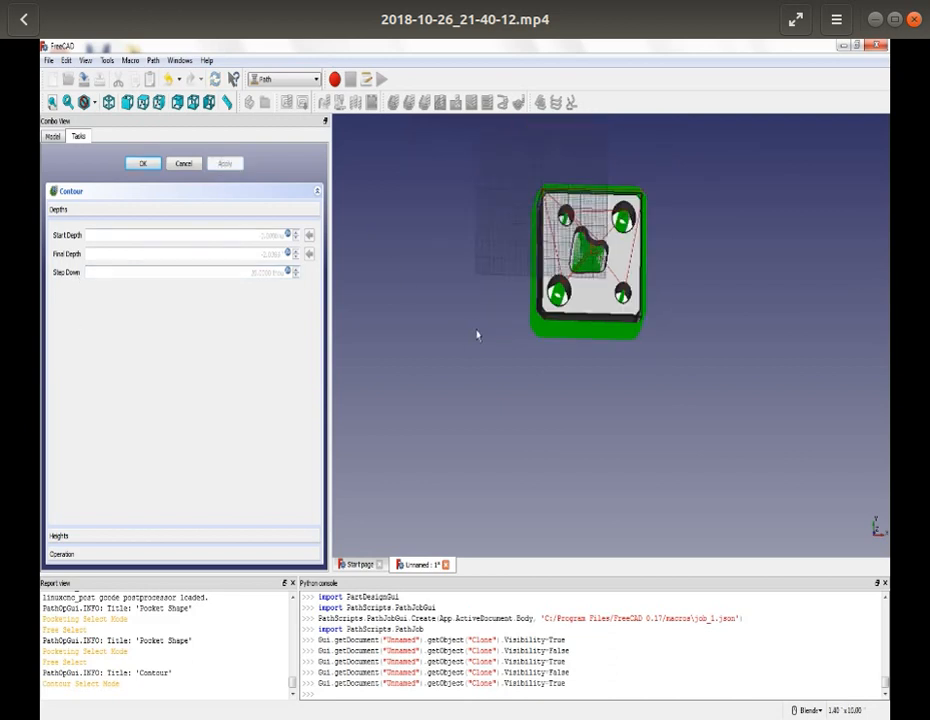
middle_drag(480, 305, 495, 314)
scroll(597, 250, up, 6)
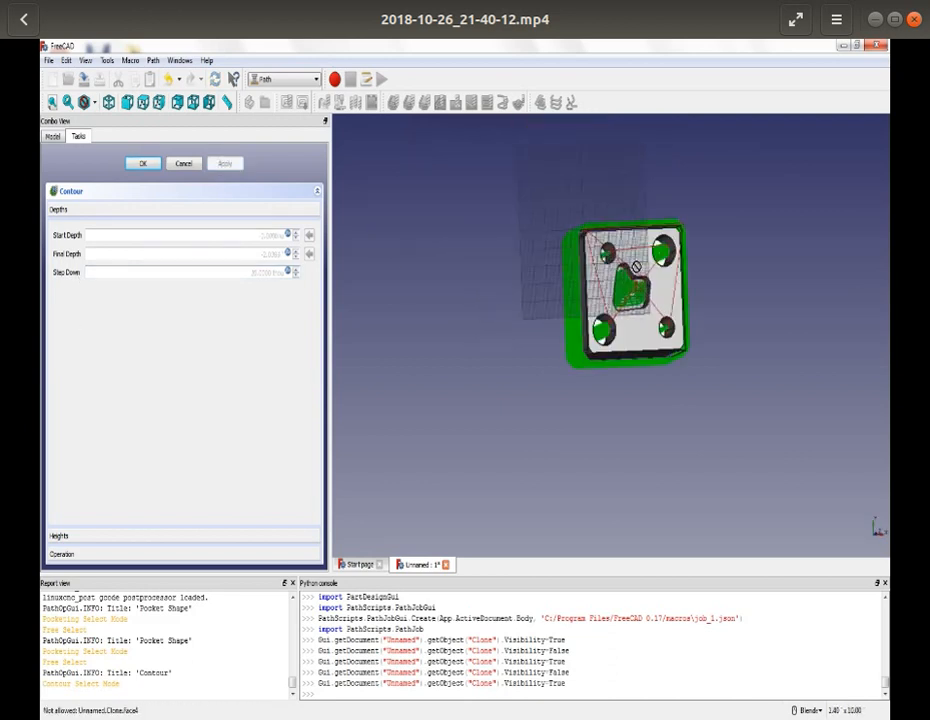
scroll(635, 268, down, 1)
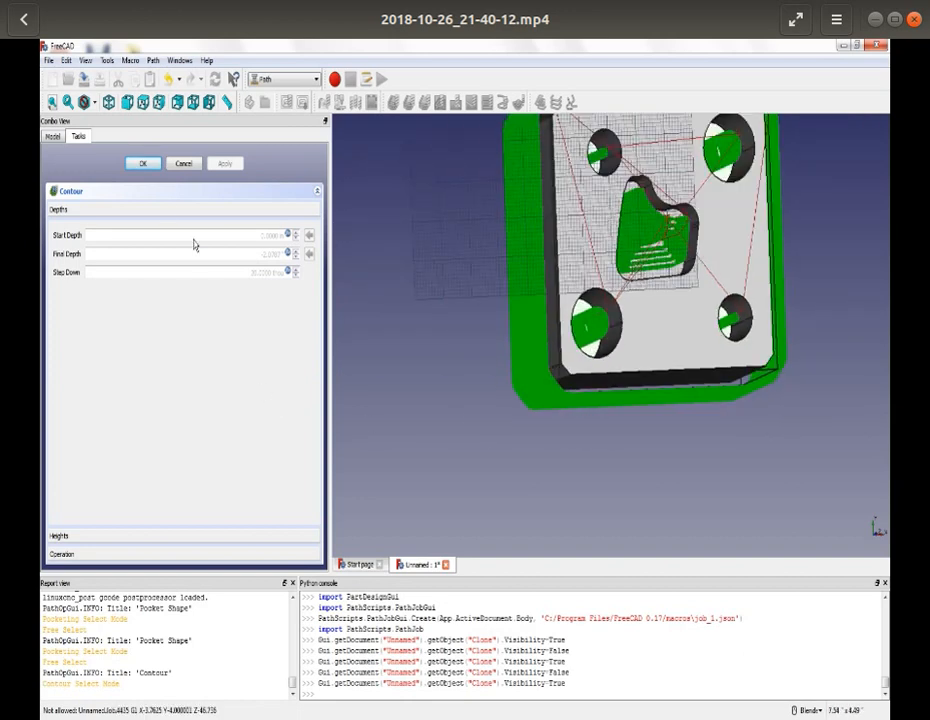
click(141, 165)
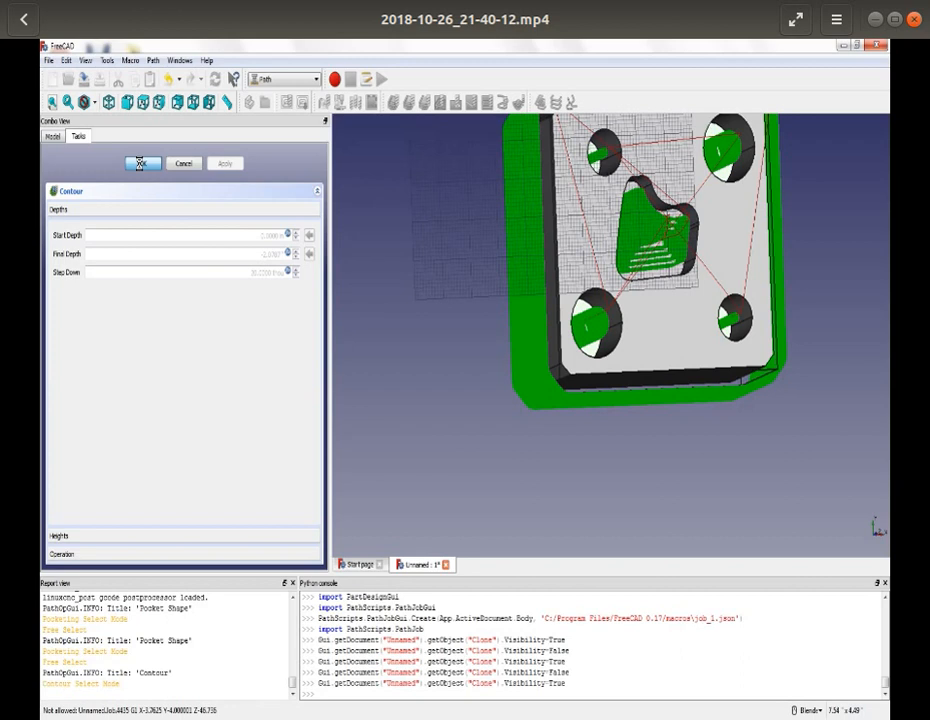